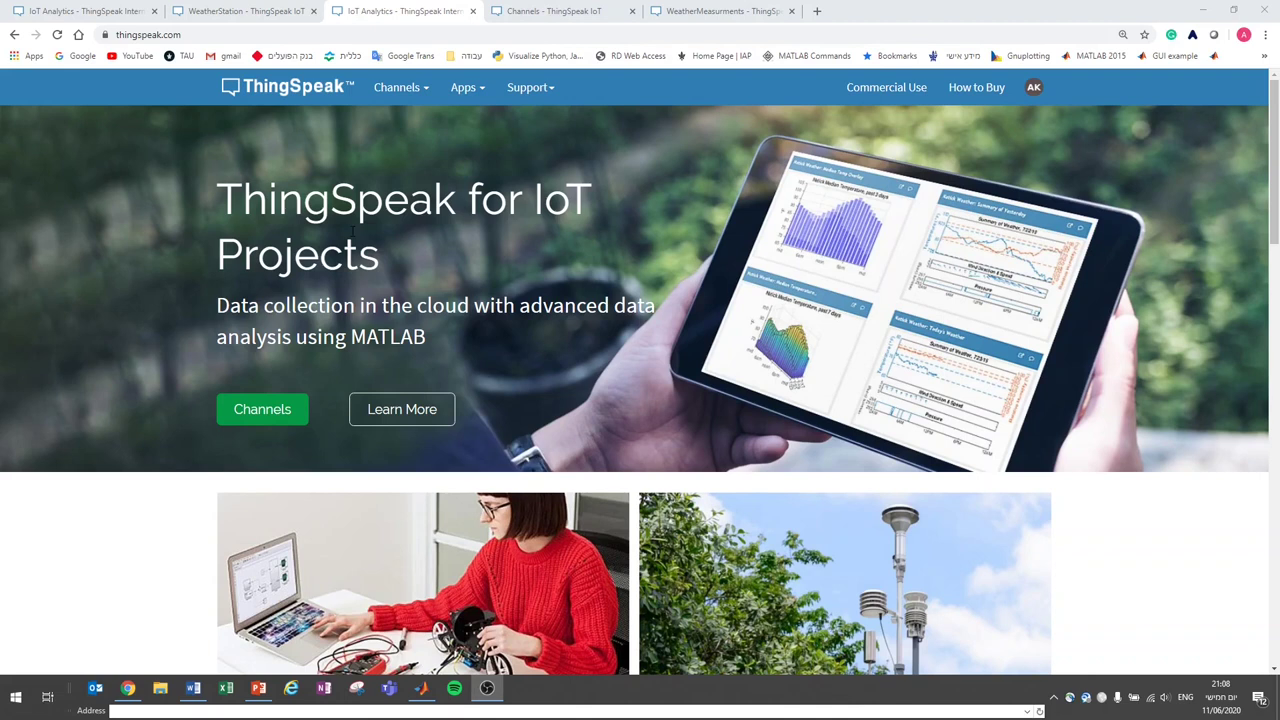
# Start a new blank channel from the My Channels list
pyautogui.click(396, 90)
pyautogui.click(397, 120)
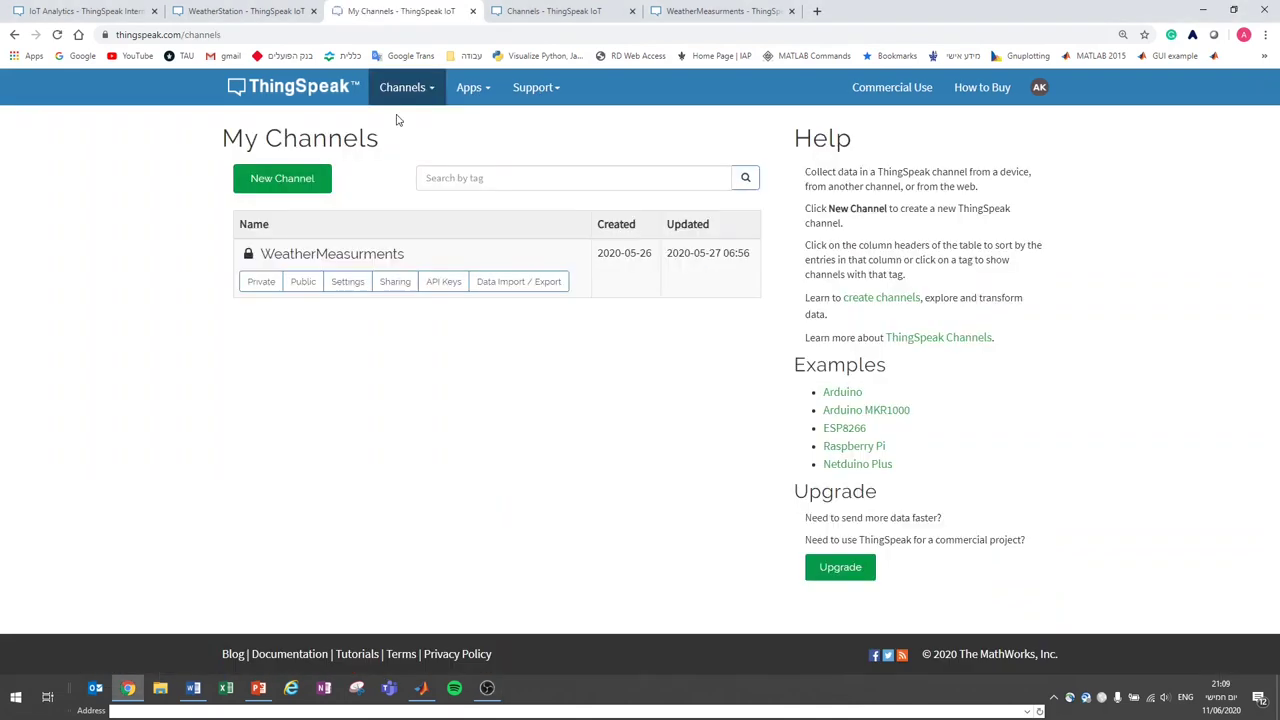
pyautogui.click(272, 182)
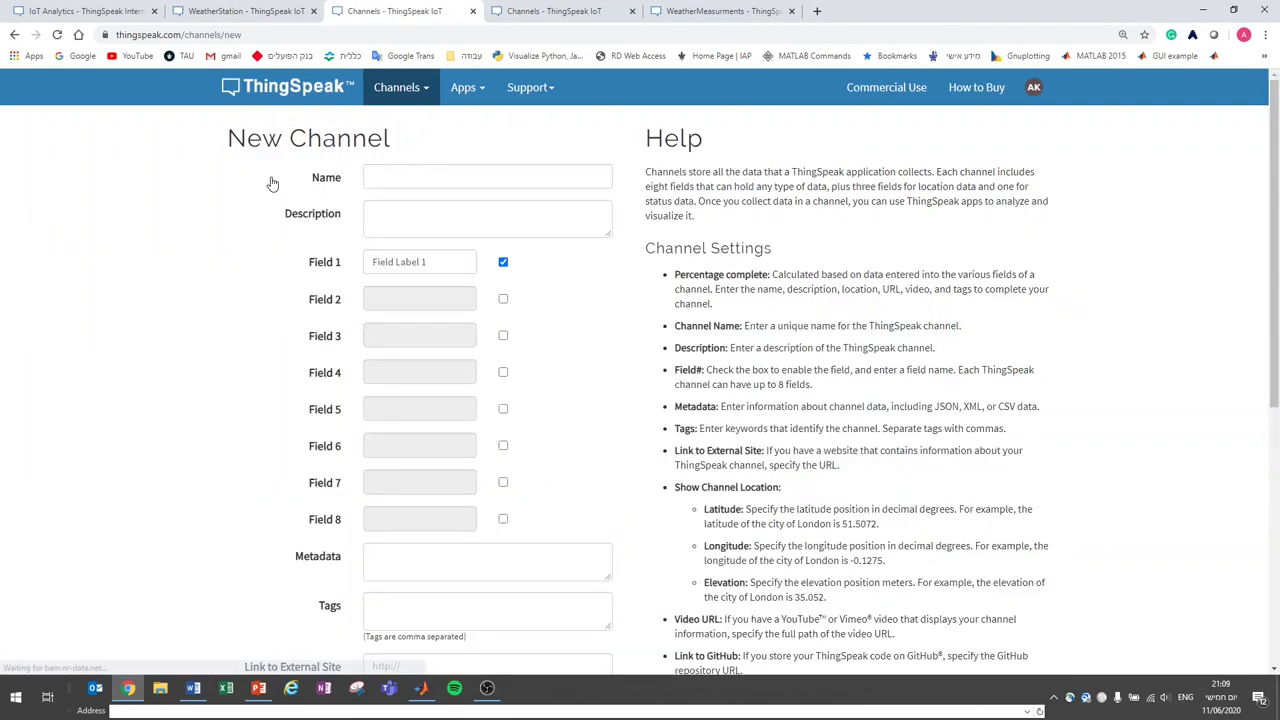
# Switch to the prefilled WeatherMeasurments_Demo channel form, review its temperature fields, and save the channel
pyautogui.click(528, 12)
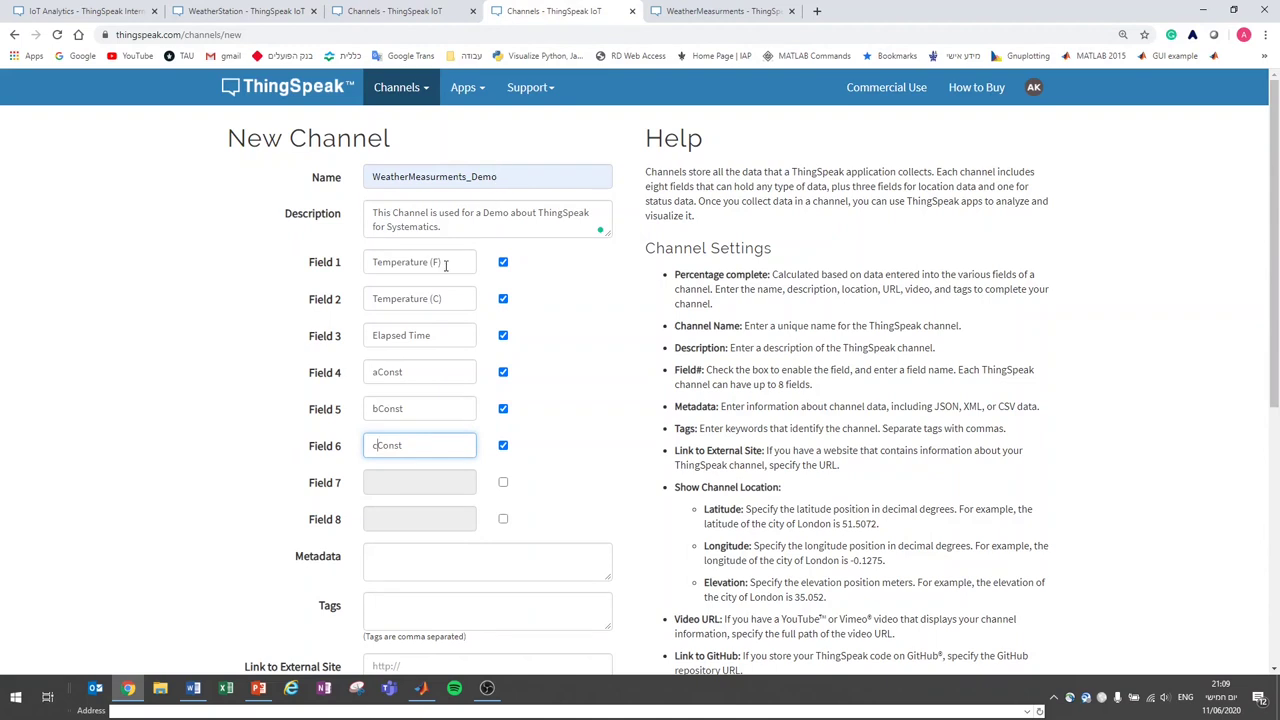
pyautogui.click(395, 269)
pyautogui.click(397, 303)
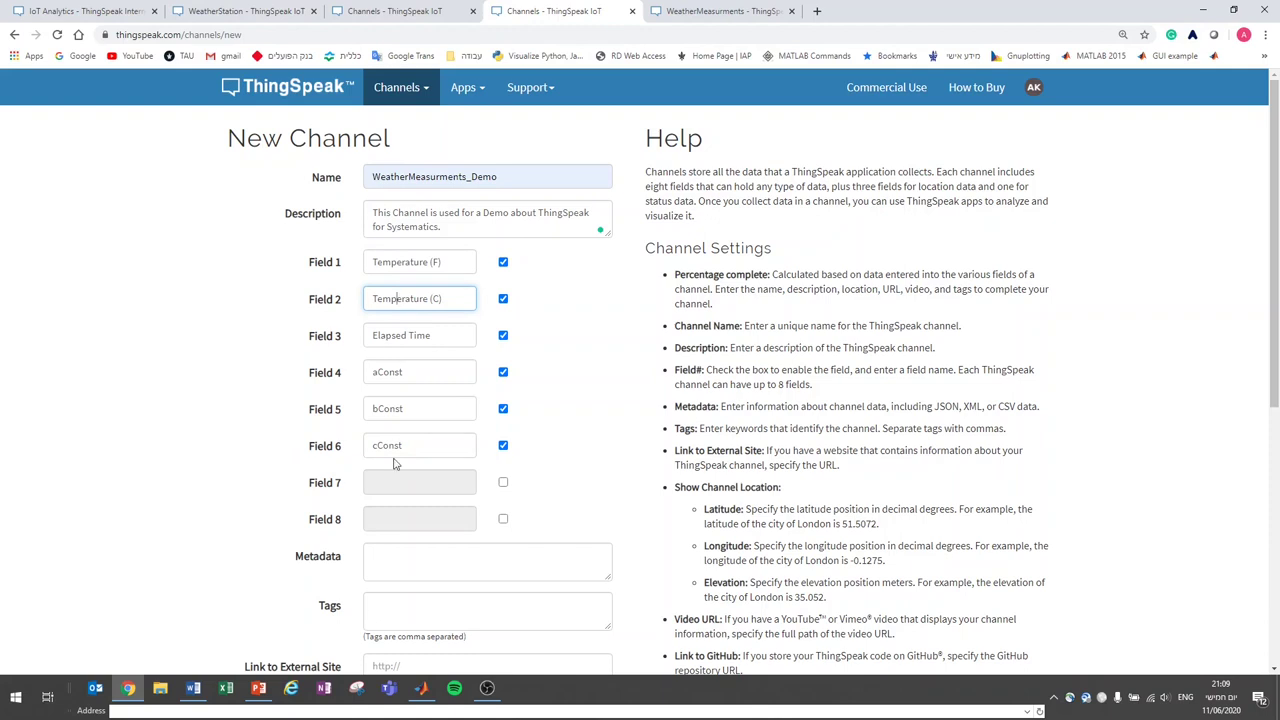
pyautogui.scroll(-5, 405, 462)
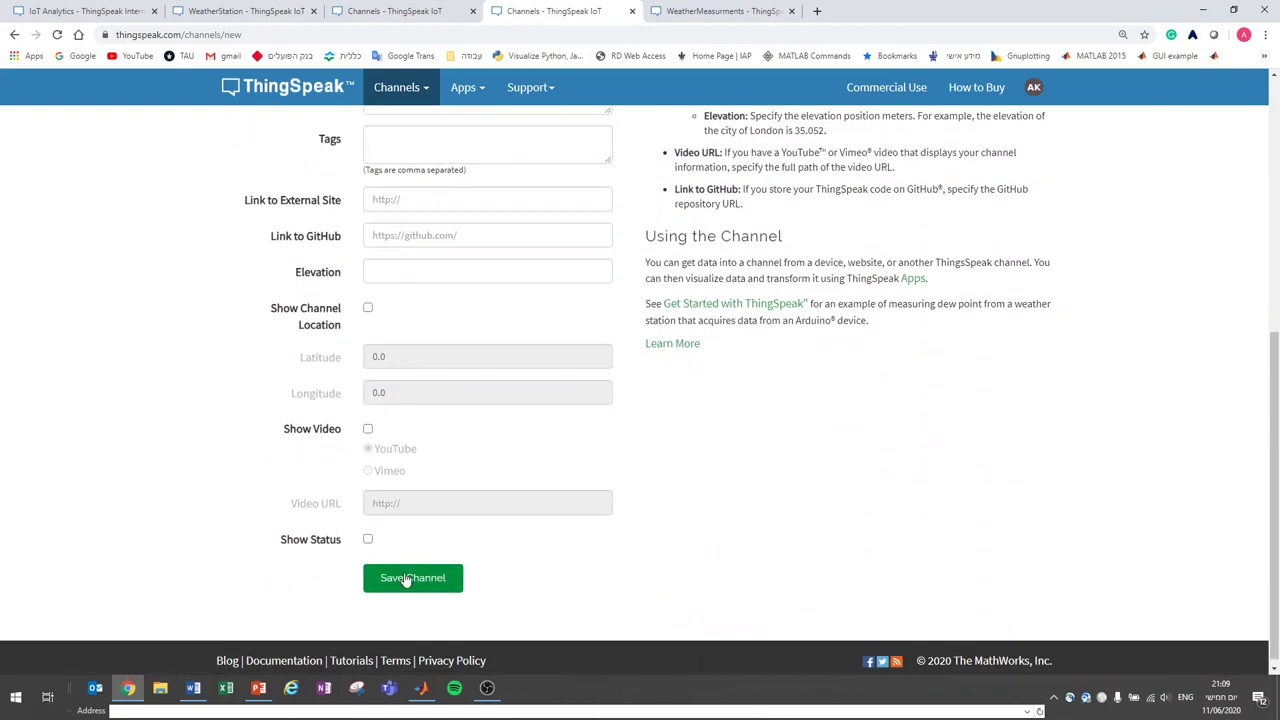
pyautogui.click(405, 580)
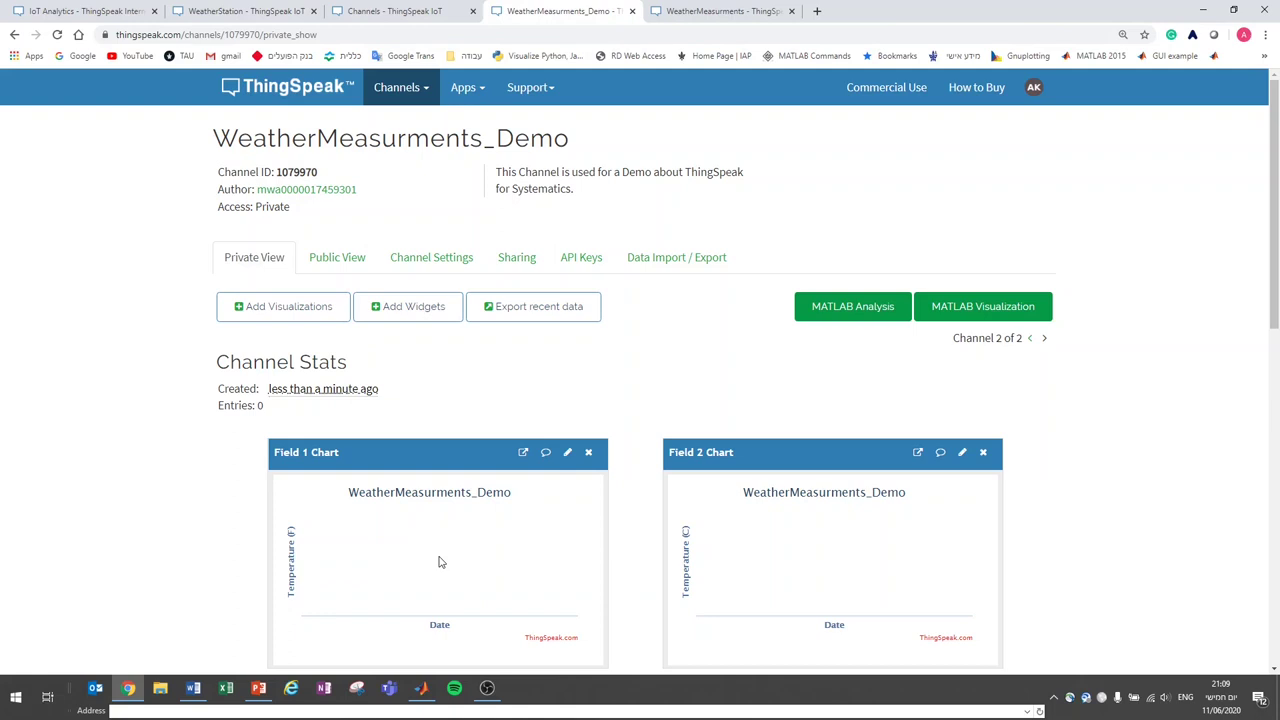
# Create a new MATLAB Analysis from the "Get data from a public channel" template
pyautogui.scroll(-3, 131, 506)
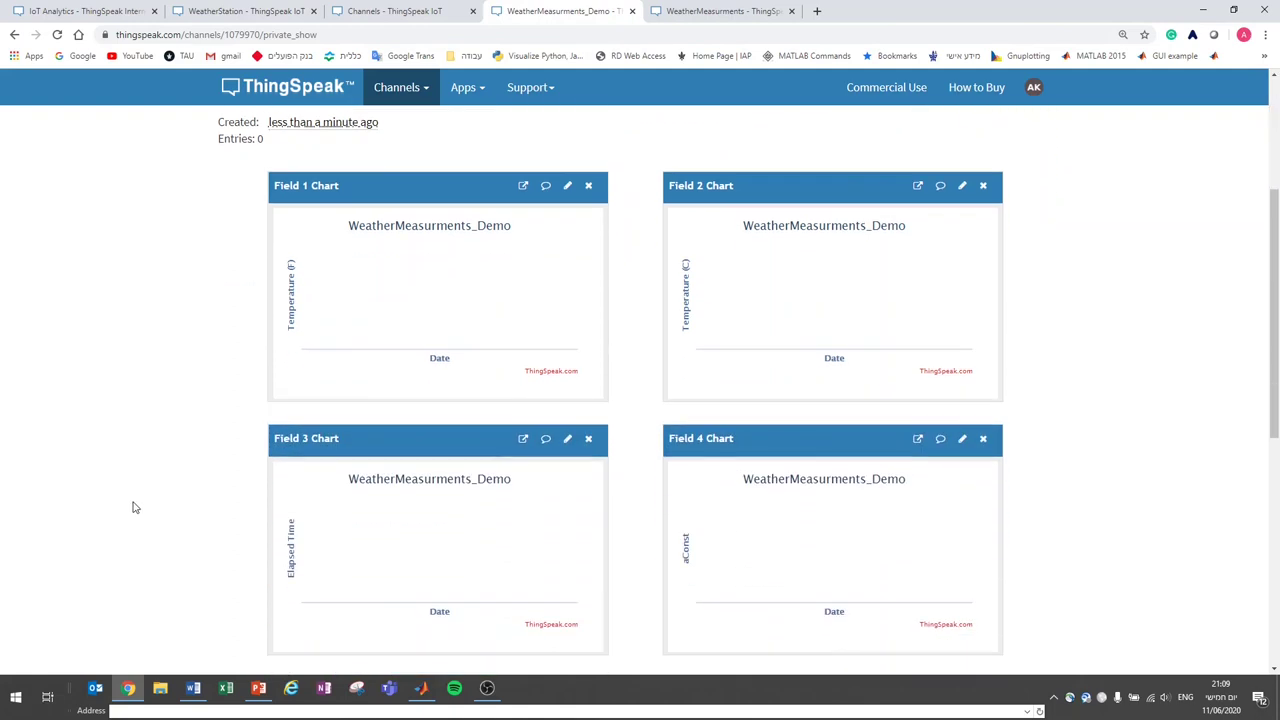
pyautogui.scroll(1, 136, 508)
pyautogui.scroll(2, 135, 507)
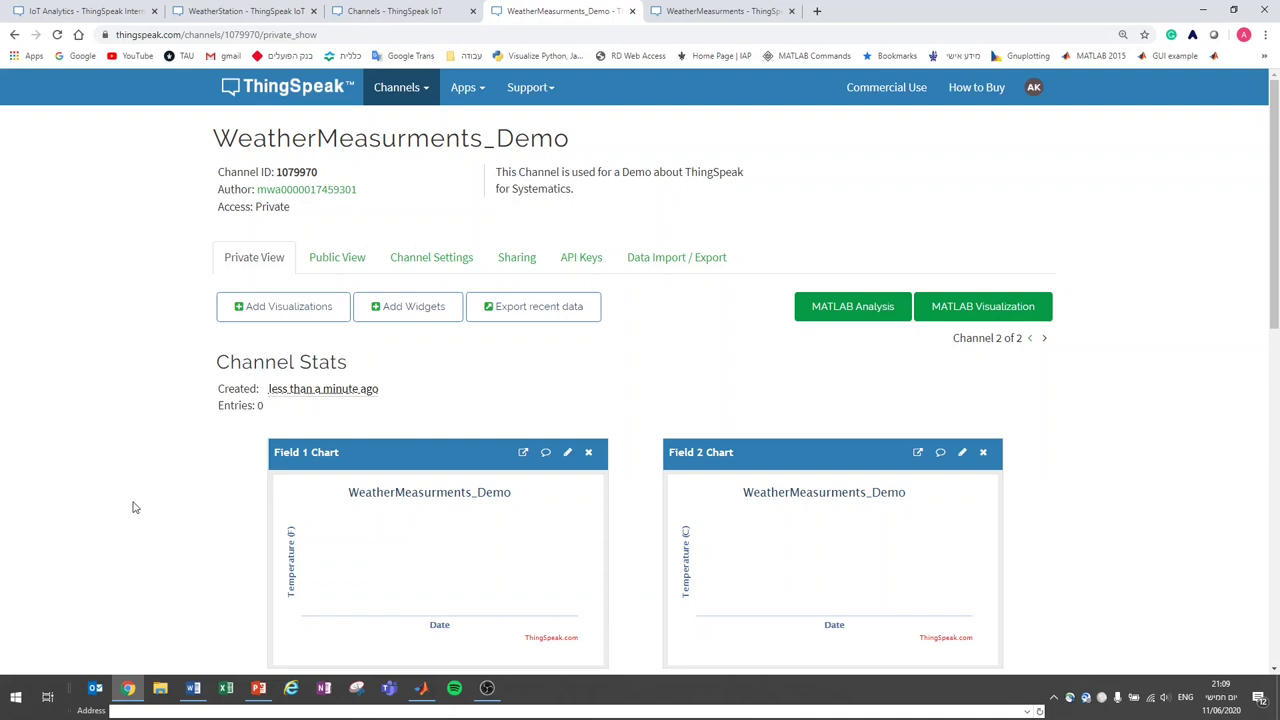
pyautogui.click(849, 310)
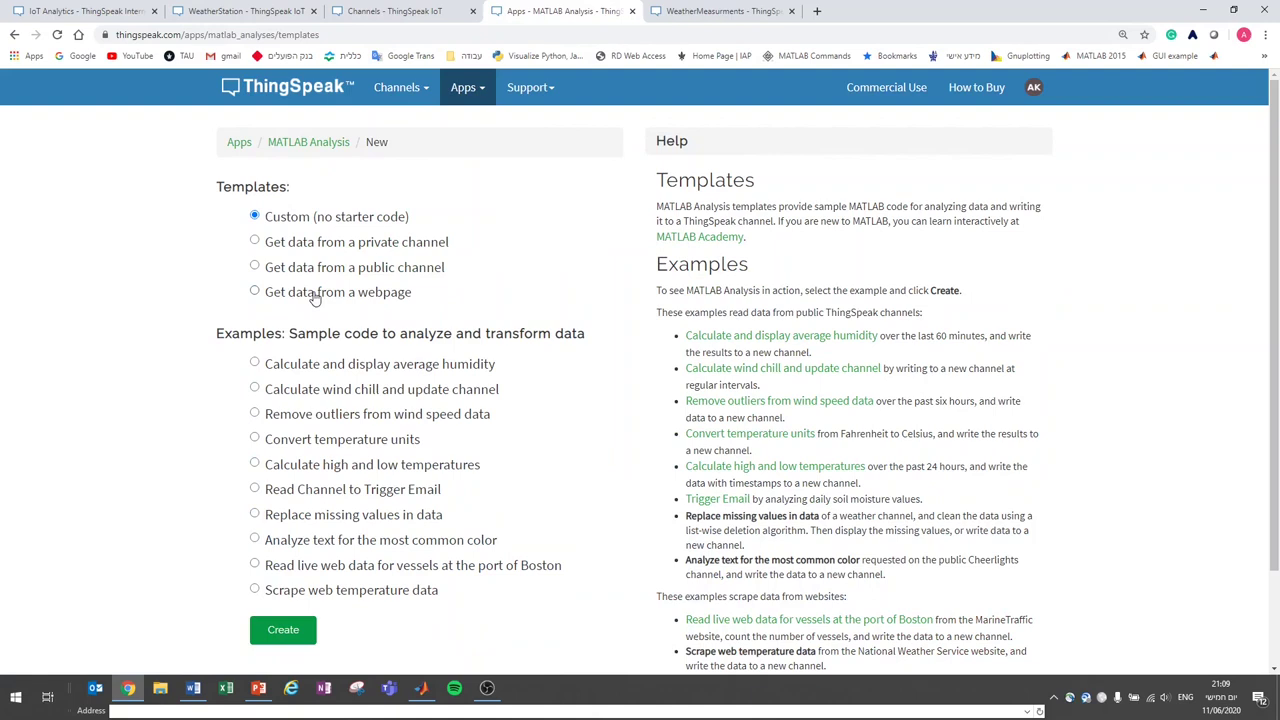
pyautogui.click(306, 271)
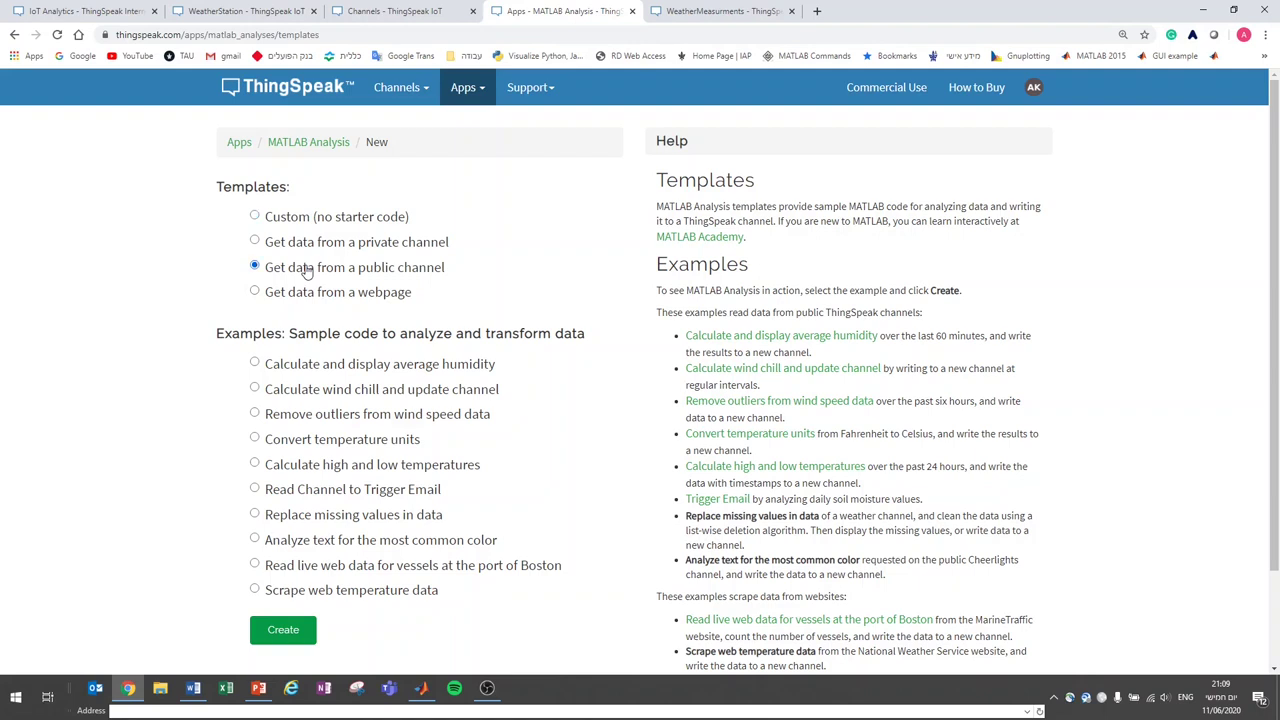
pyautogui.click(295, 636)
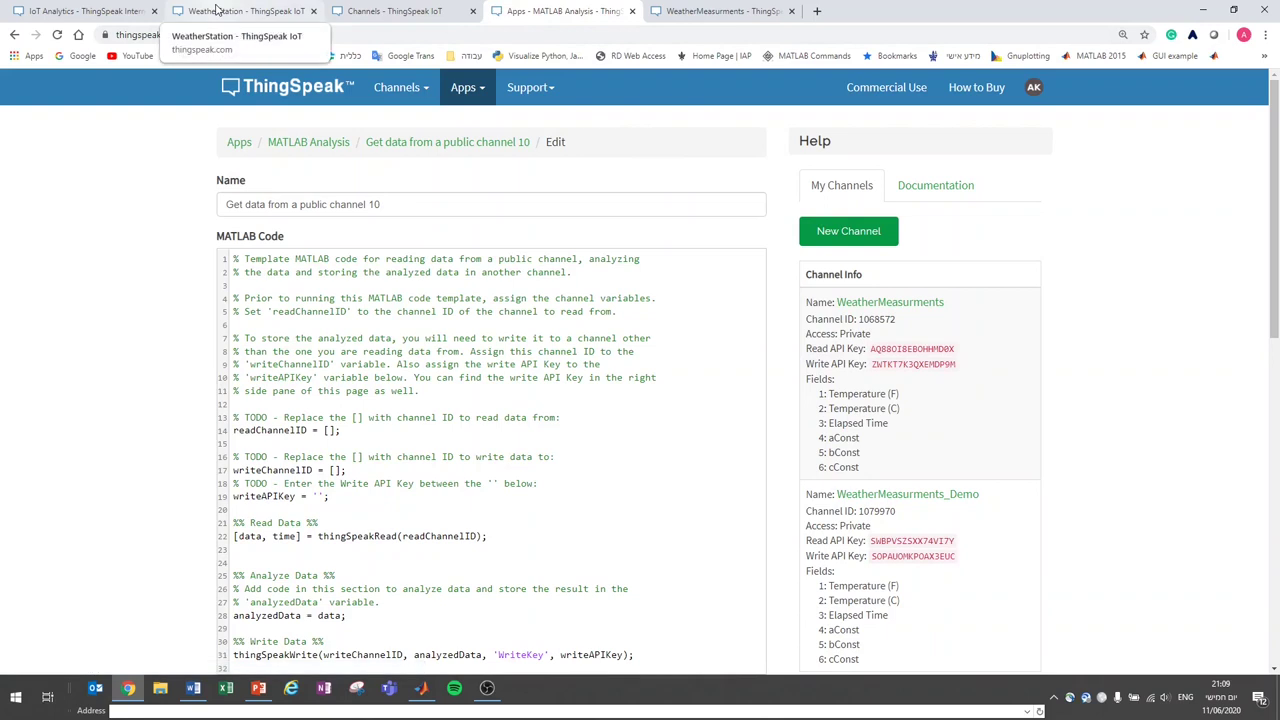
# Look up the public WeatherStation channel's ID and set readChannelID to 12397 in the MATLAB code
pyautogui.scroll(-1, 261, 384)
pyautogui.click(332, 363)
pyautogui.click(336, 403)
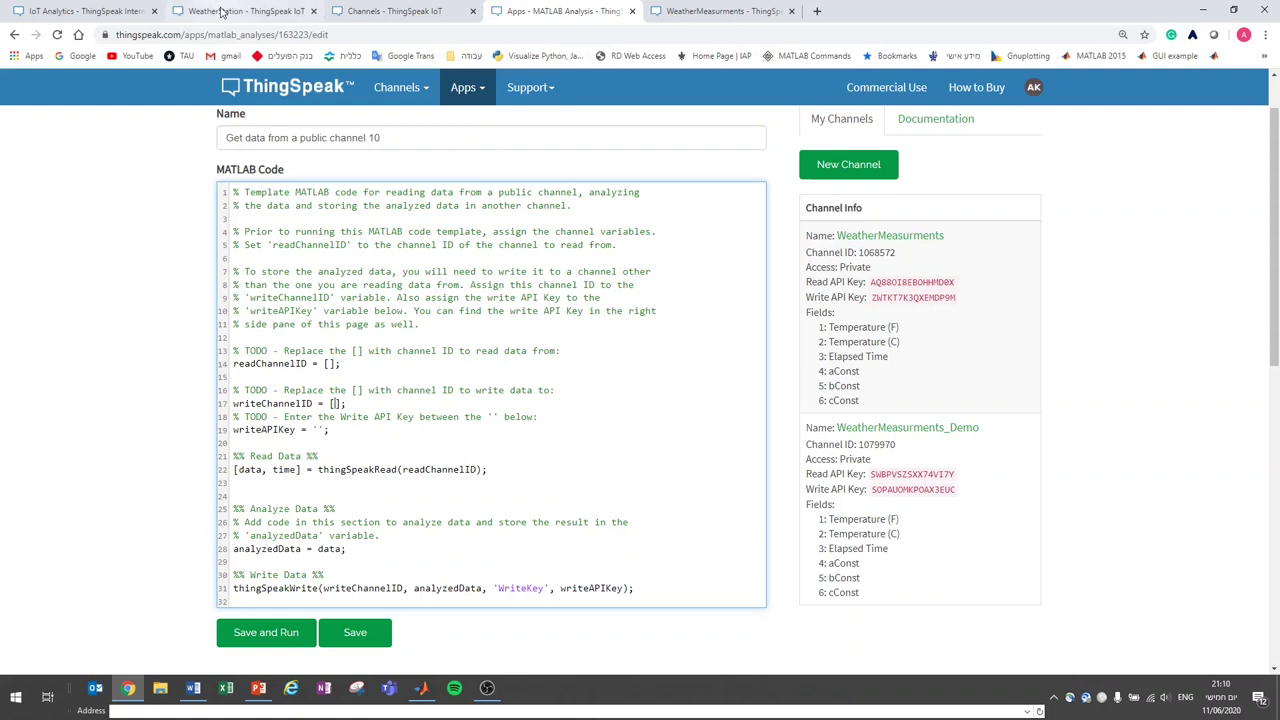
pyautogui.click(328, 362)
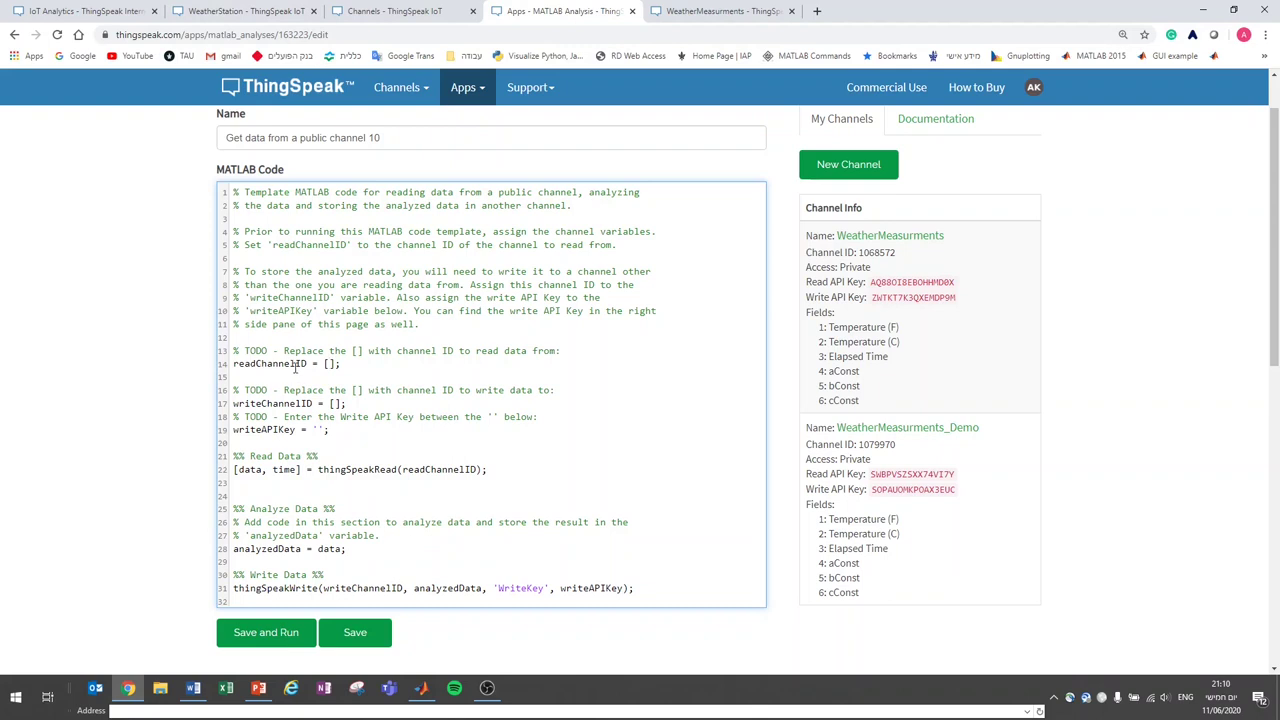
pyautogui.click(230, 8)
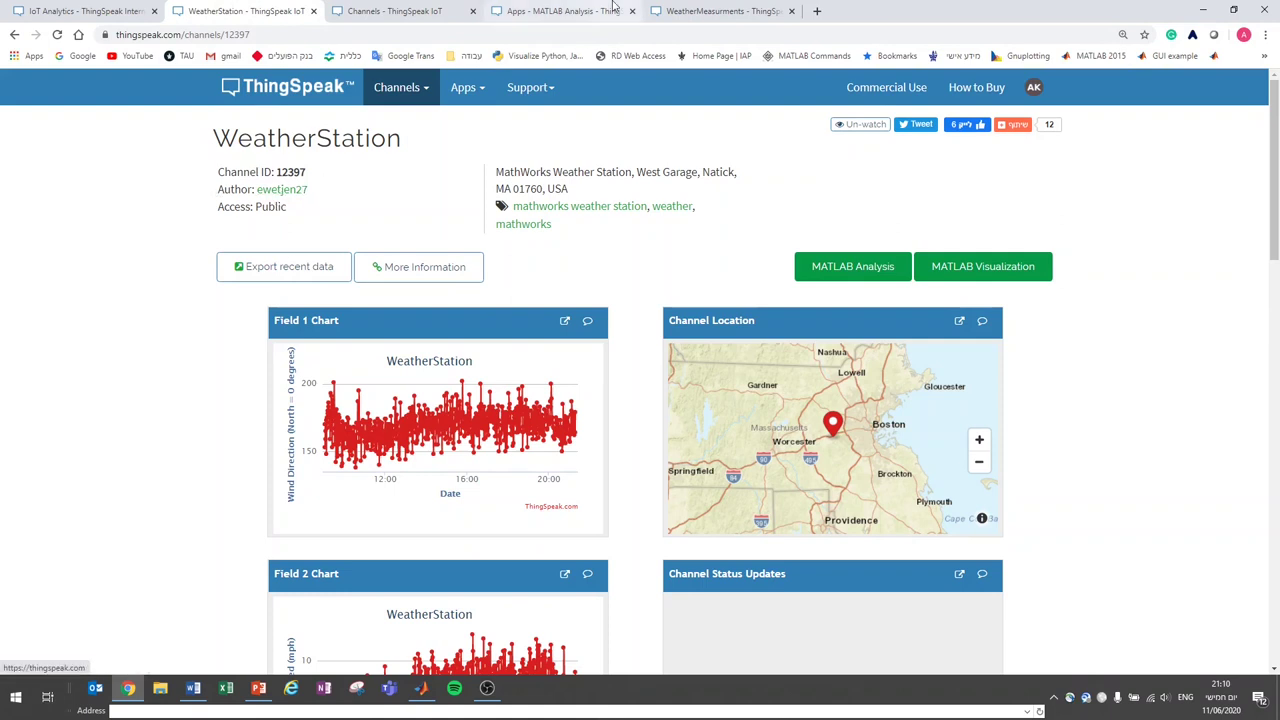
pyautogui.click(548, 12)
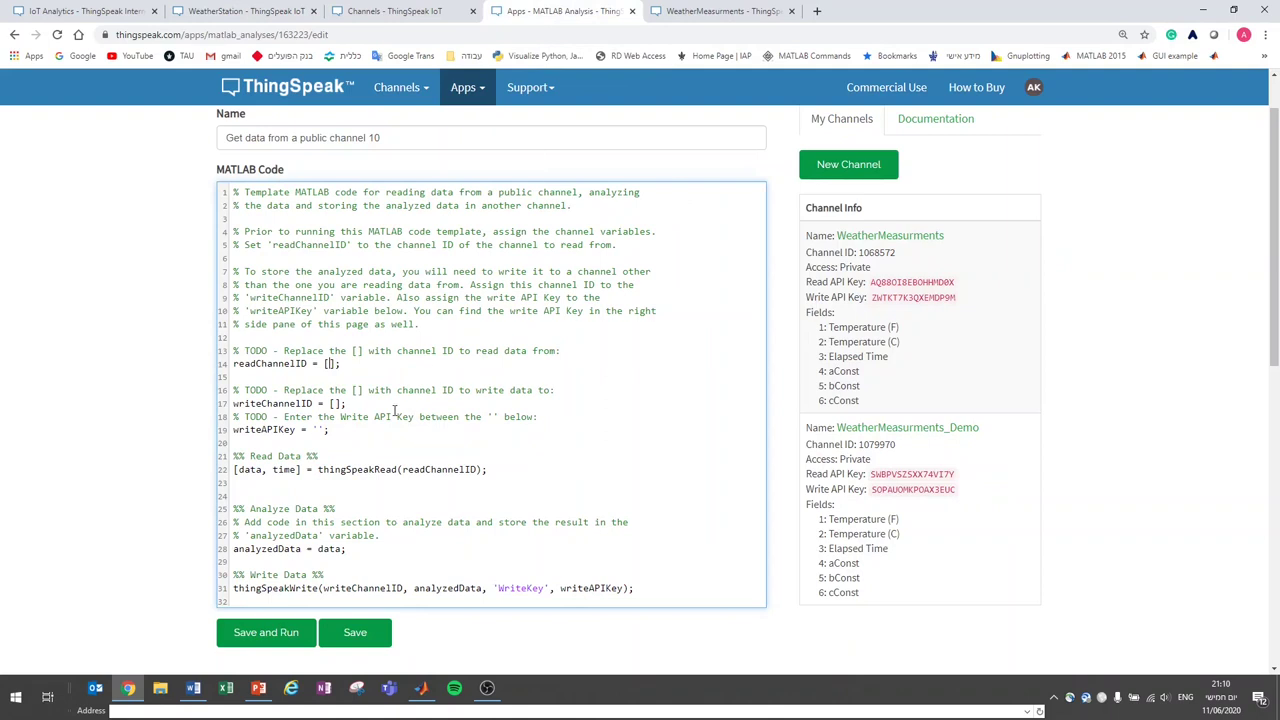
pyautogui.write('12397')
# Copy the WeatherMeasurments_Demo channel ID 1079970 into writeChannelID in the MATLAB code
pyautogui.doubleClick(876, 444)
pyautogui.hotkey('ctrl', 'c')
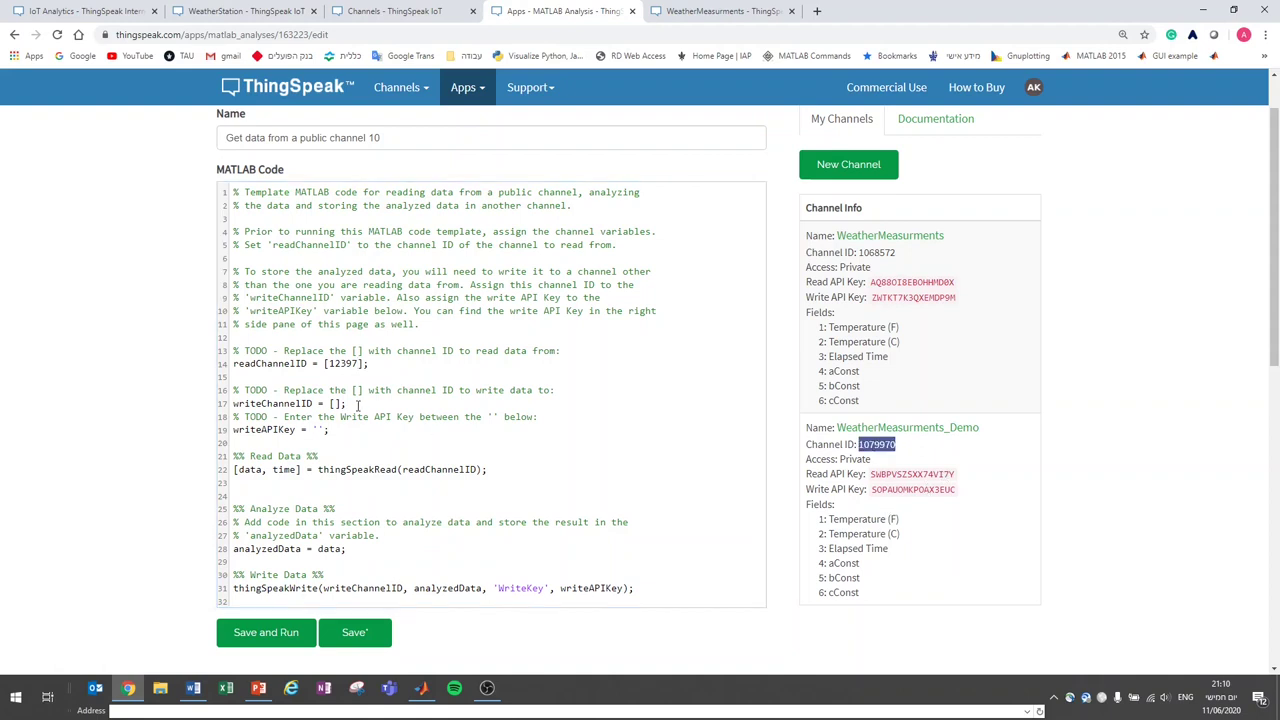
pyautogui.click(335, 403)
pyautogui.hotkey('ctrl', 'v')
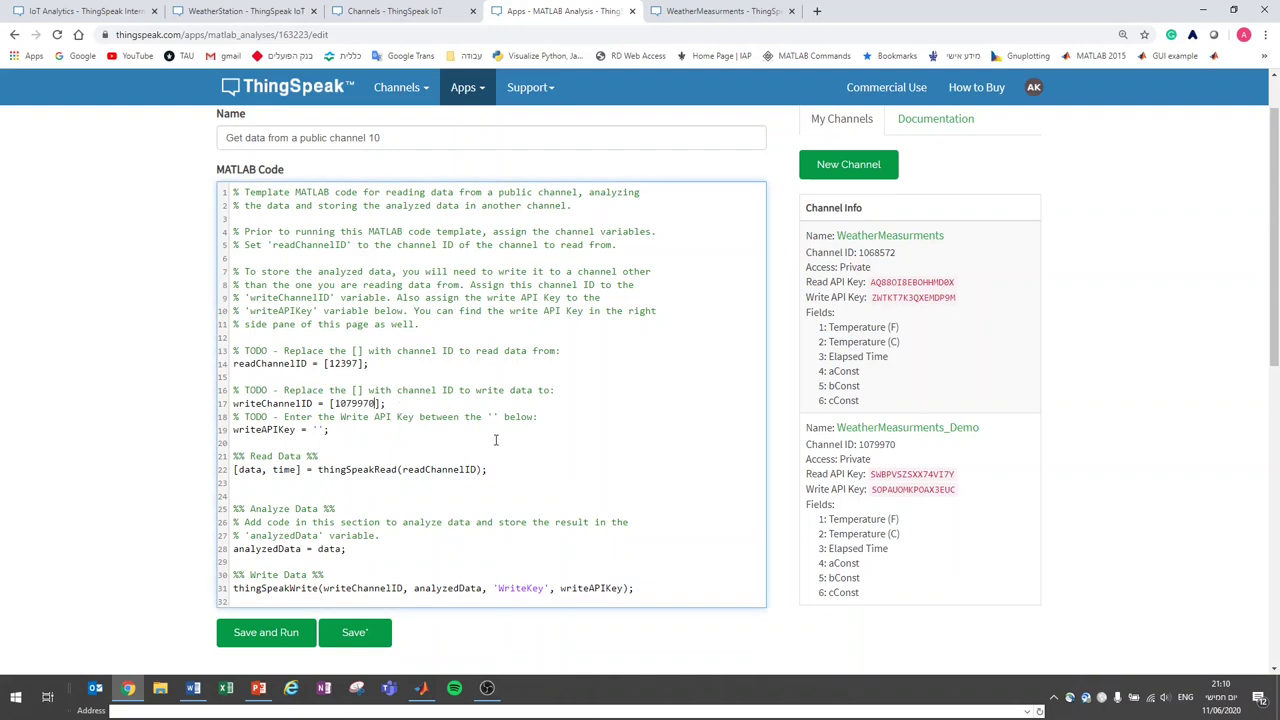
# Paste the WeatherMeasurments_Demo channel's write API key into writeAPIKey, then save and run the analysis code
pyautogui.doubleClick(891, 488)
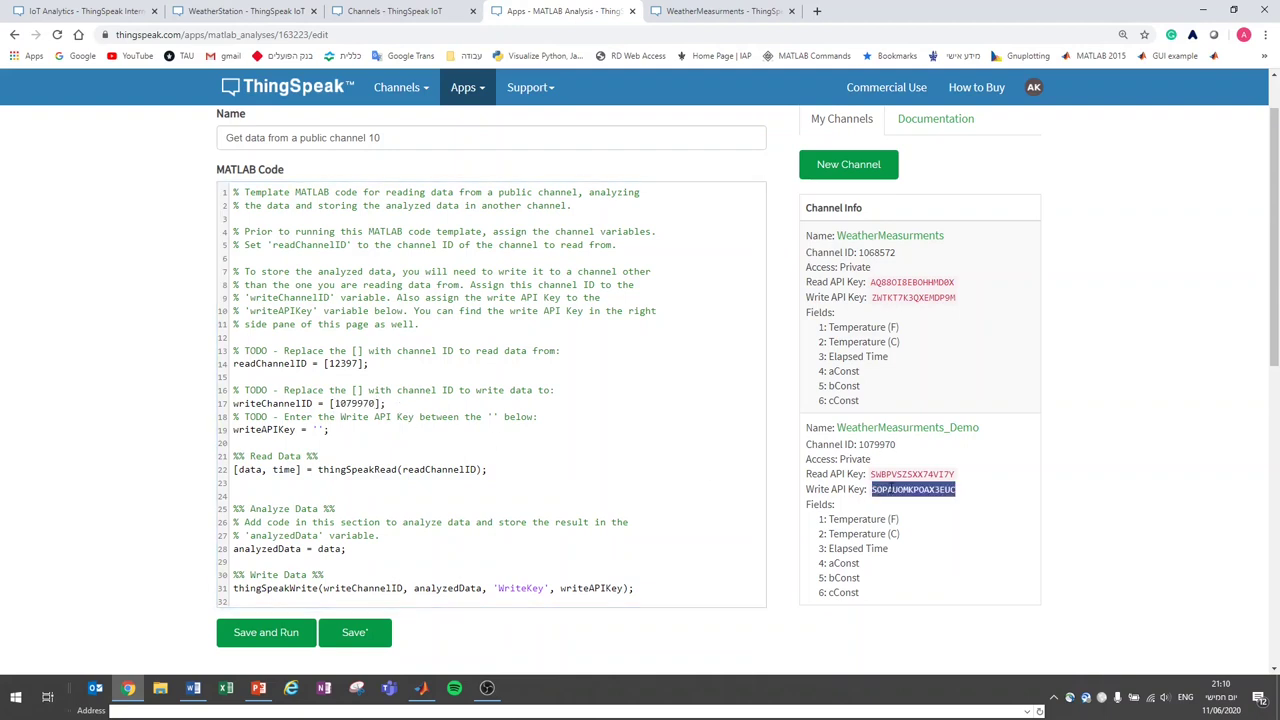
pyautogui.click(317, 429)
pyautogui.hotkey('ctrl', 'v')
pyautogui.click(285, 640)
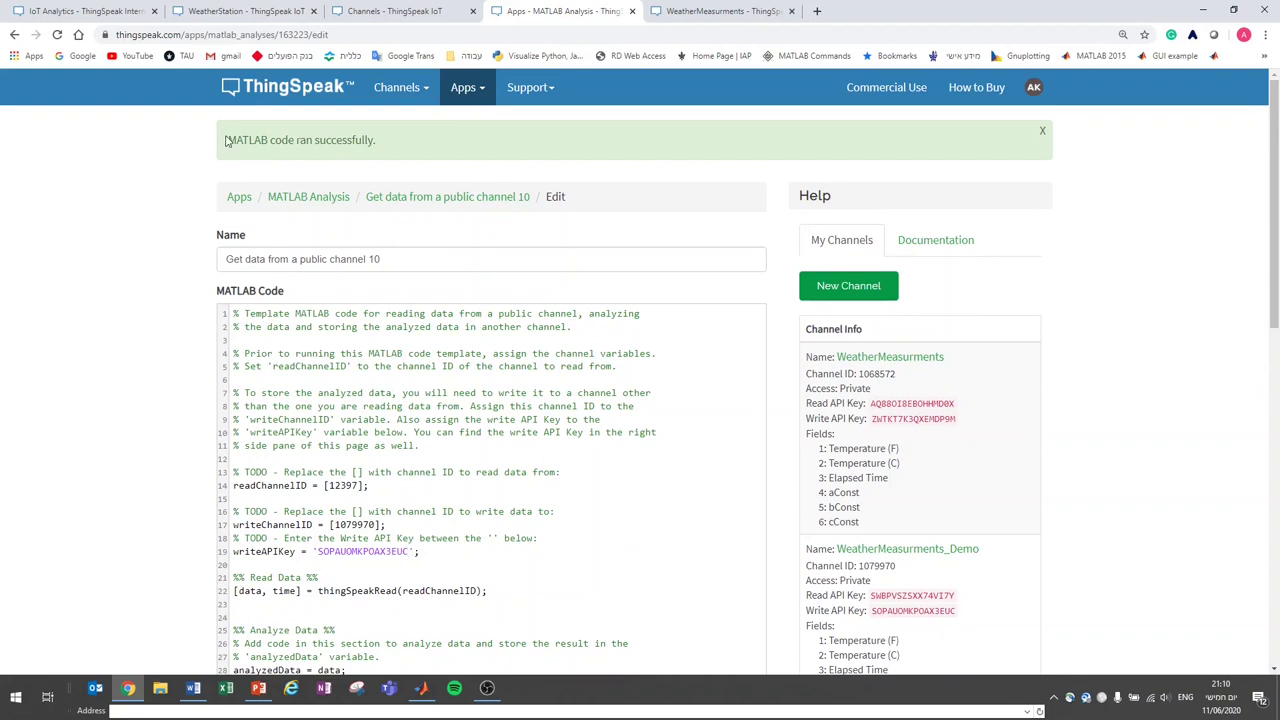
pyautogui.scroll(-4, 340, 220)
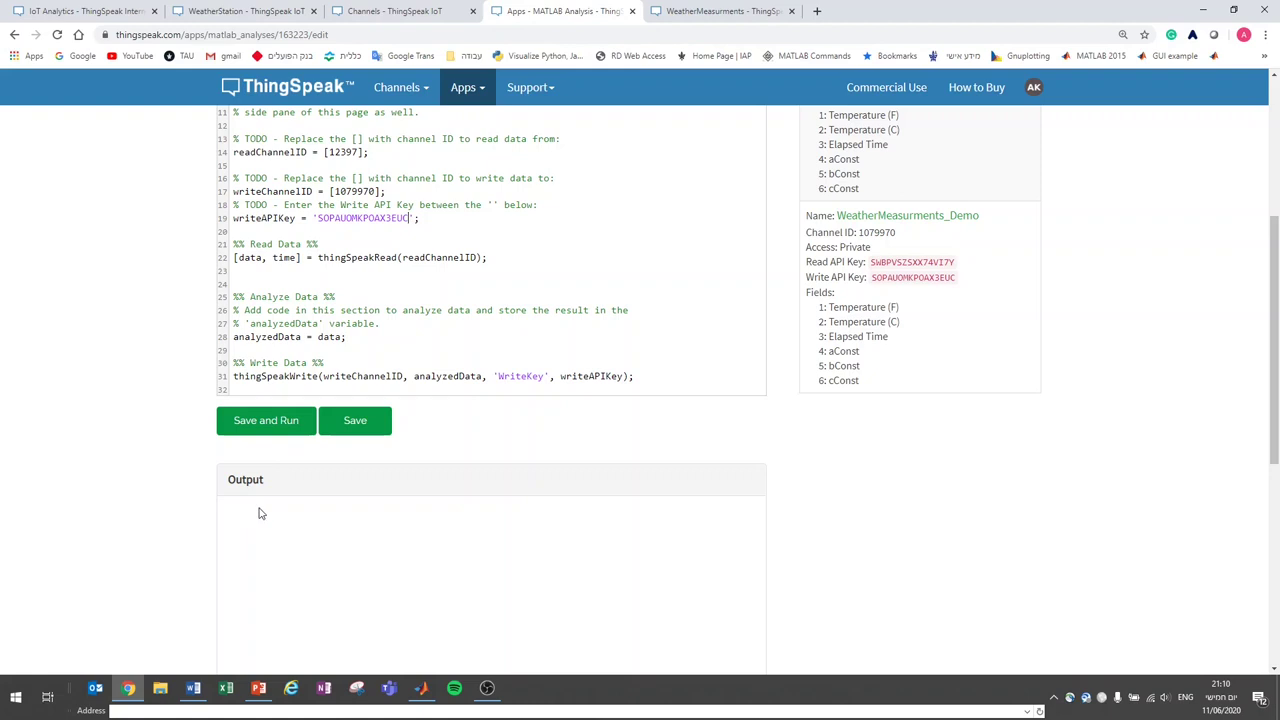
pyautogui.click(240, 413)
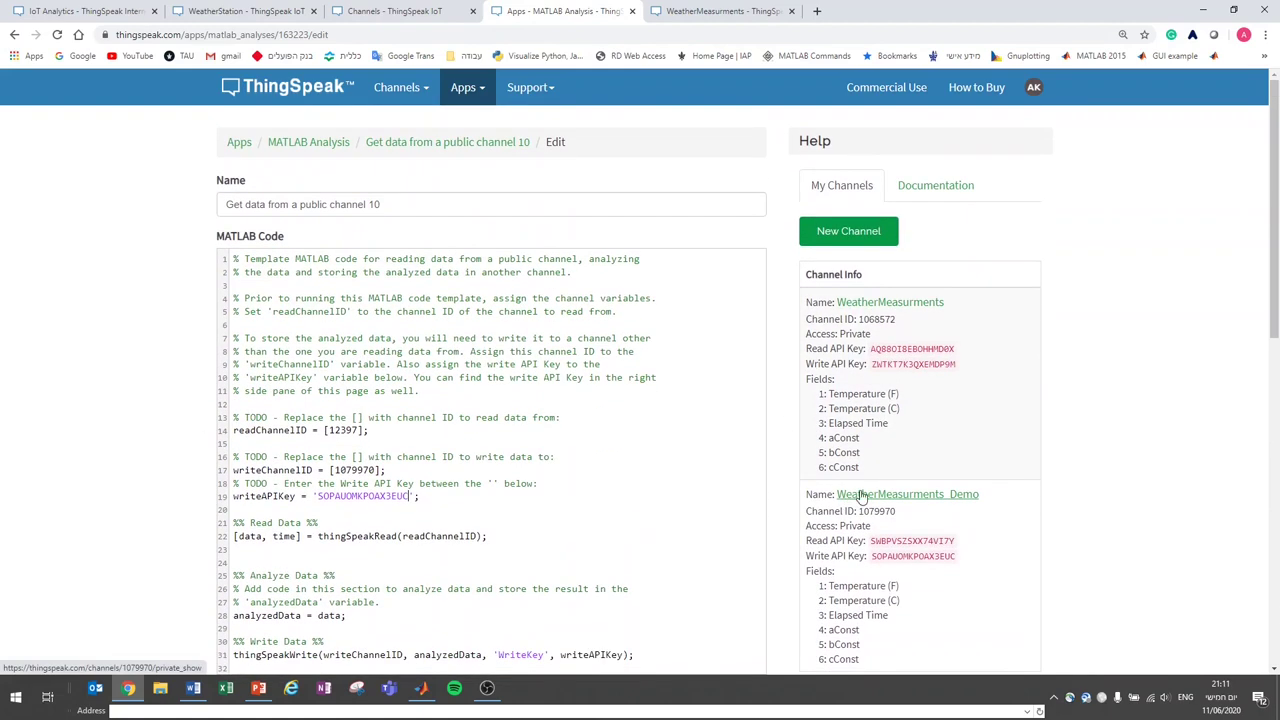
# Open the WeatherMeasurments_Demo channel and examine its entry statistics and field charts
pyautogui.click(860, 495)
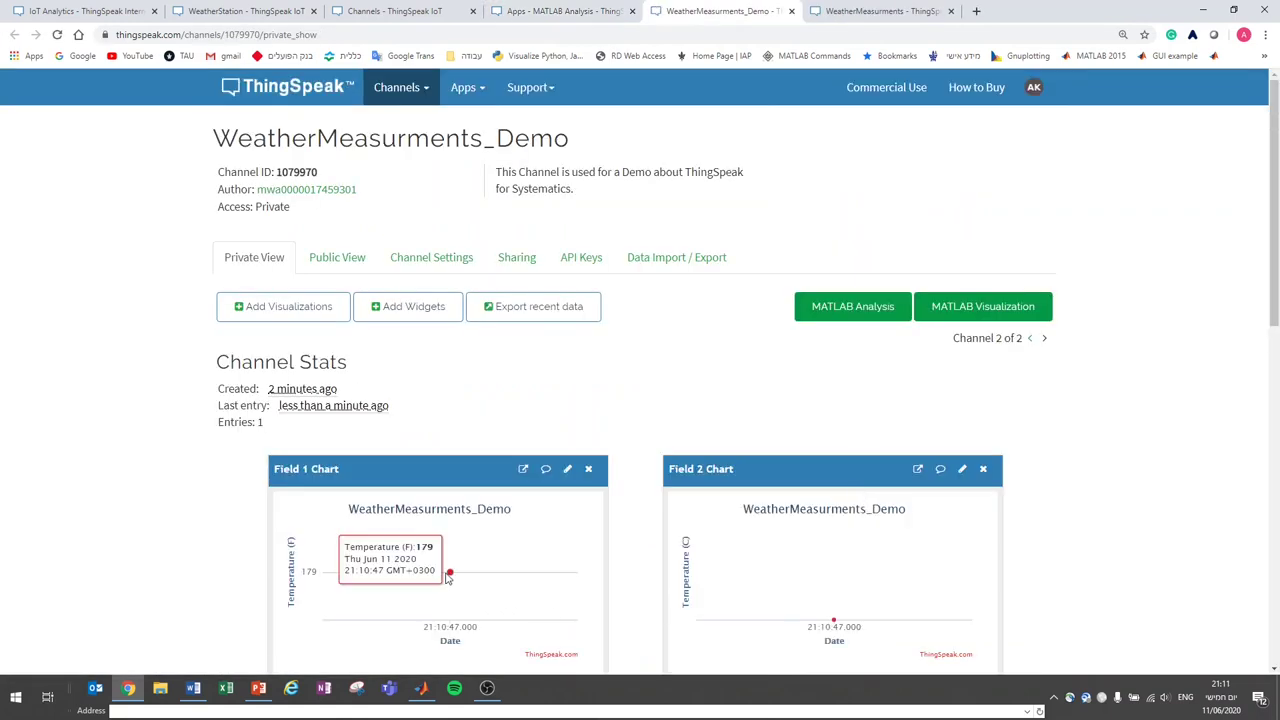
pyautogui.scroll(-2, 1057, 520)
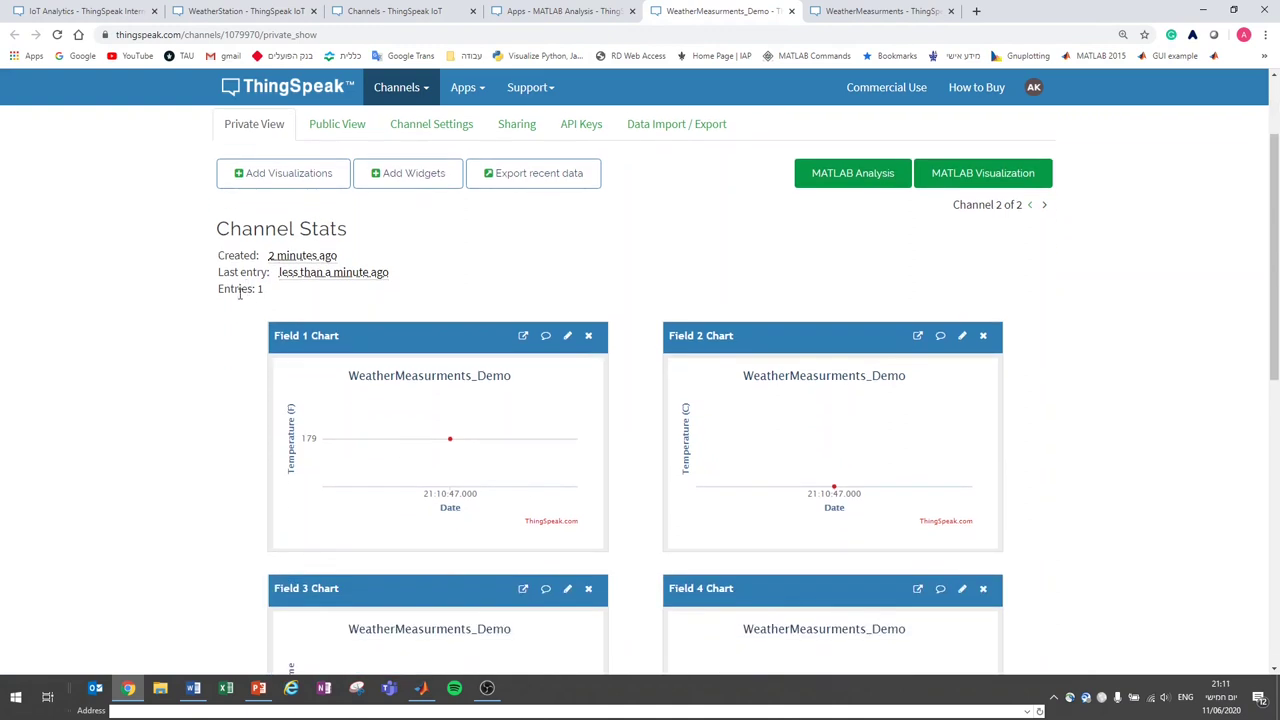
pyautogui.scroll(-2, 229, 429)
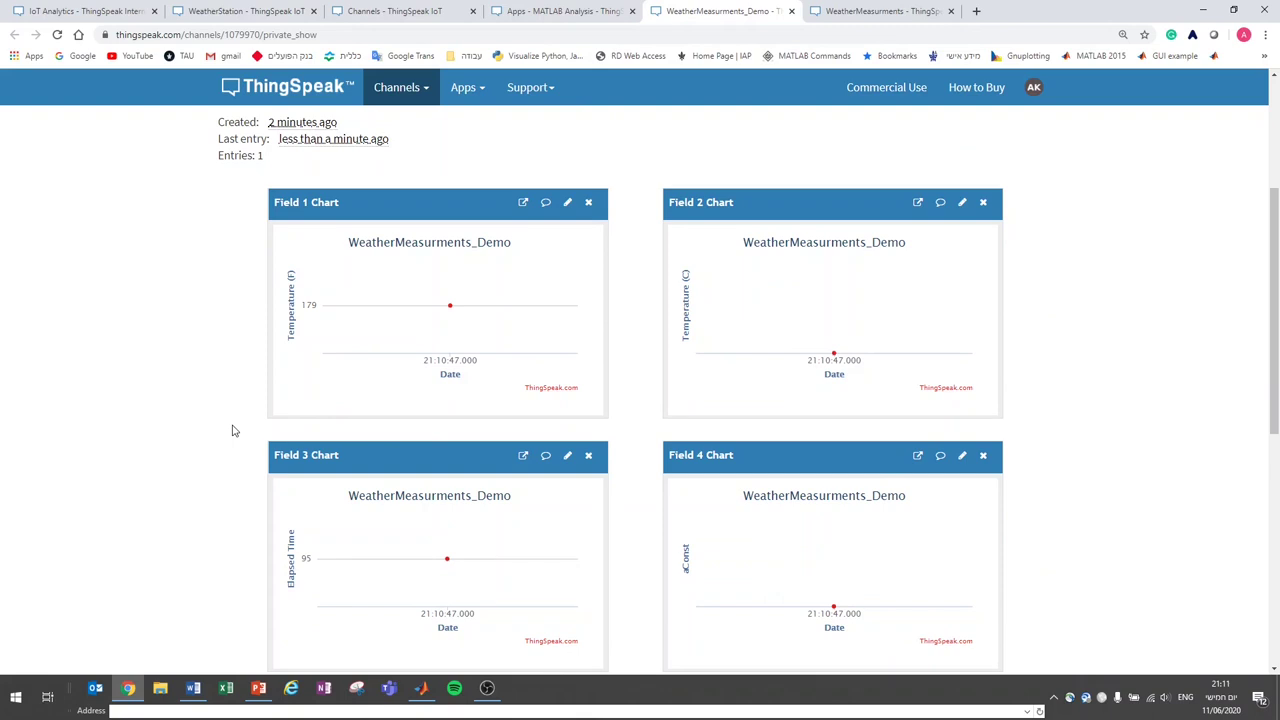
pyautogui.scroll(3, 214, 406)
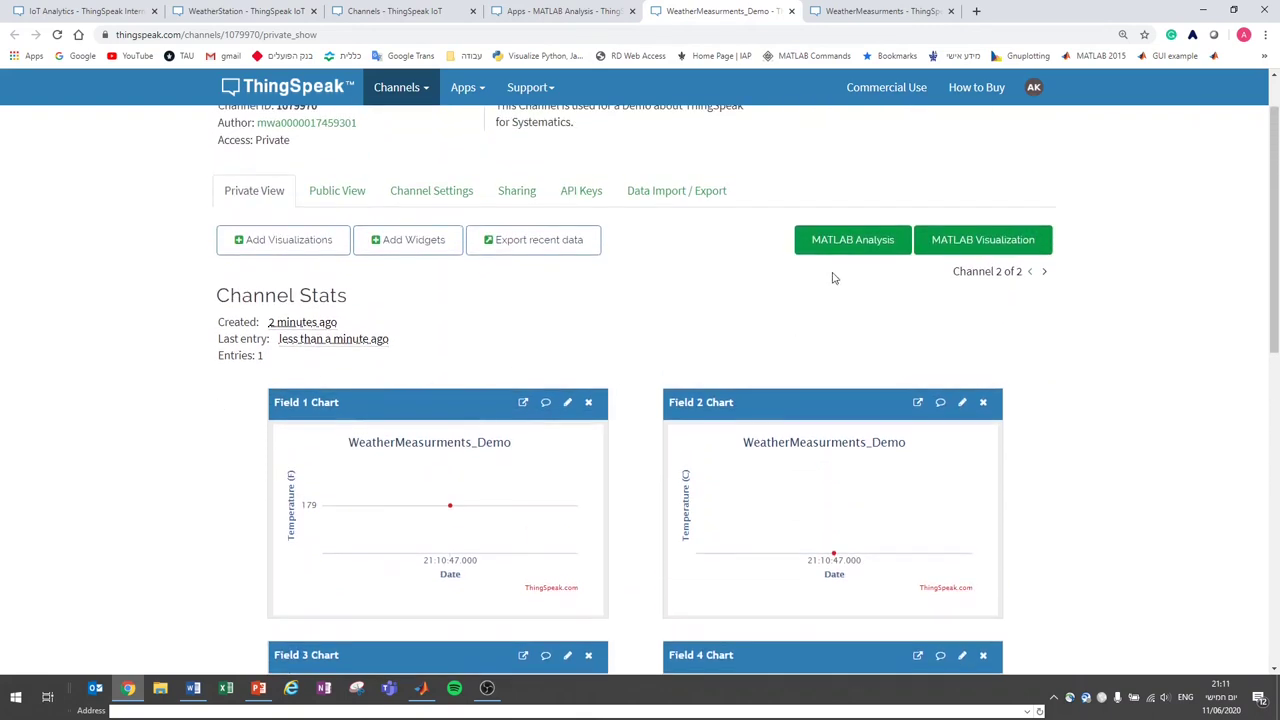
# Start a new TimeControl and name it "update data"
pyautogui.click(465, 88)
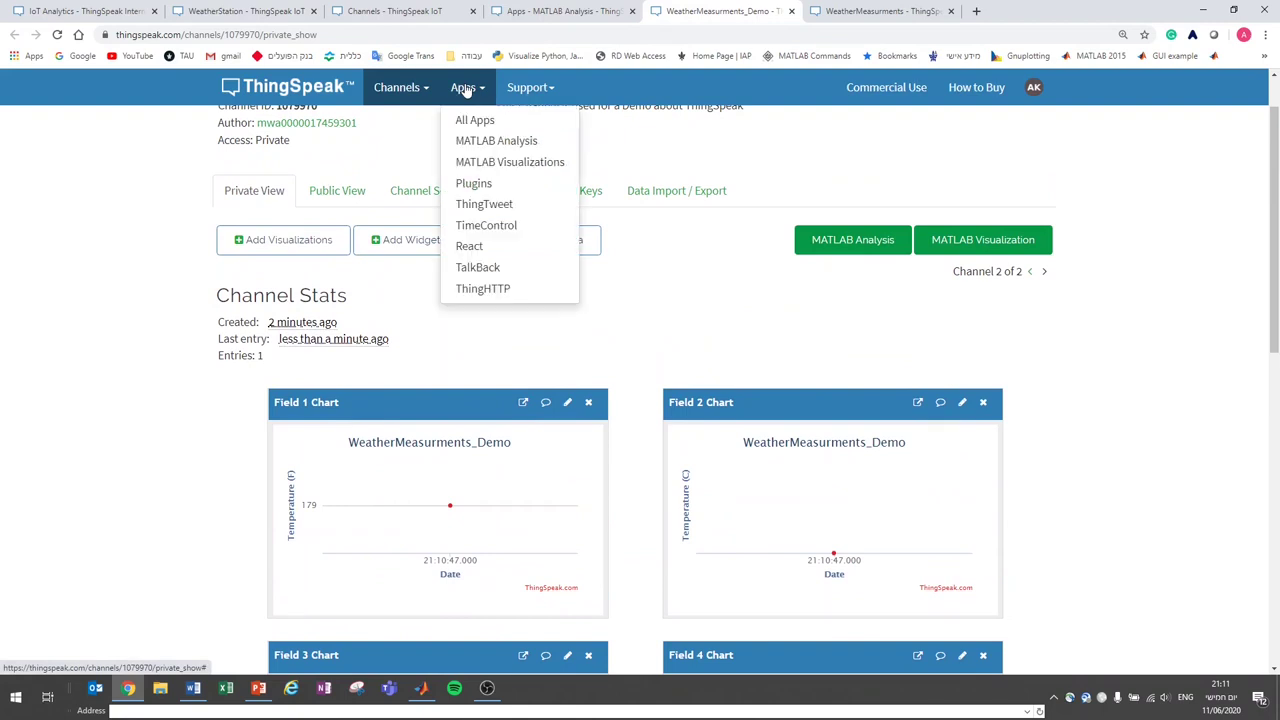
pyautogui.click(465, 226)
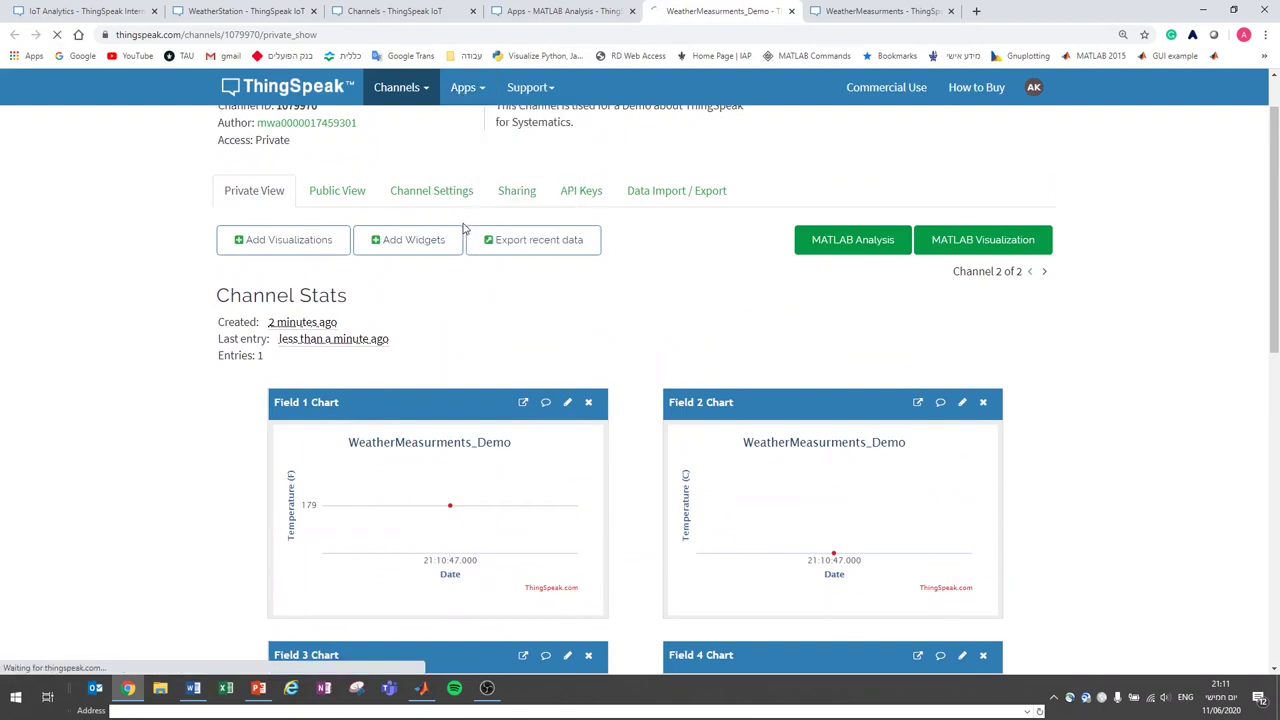
pyautogui.click(287, 190)
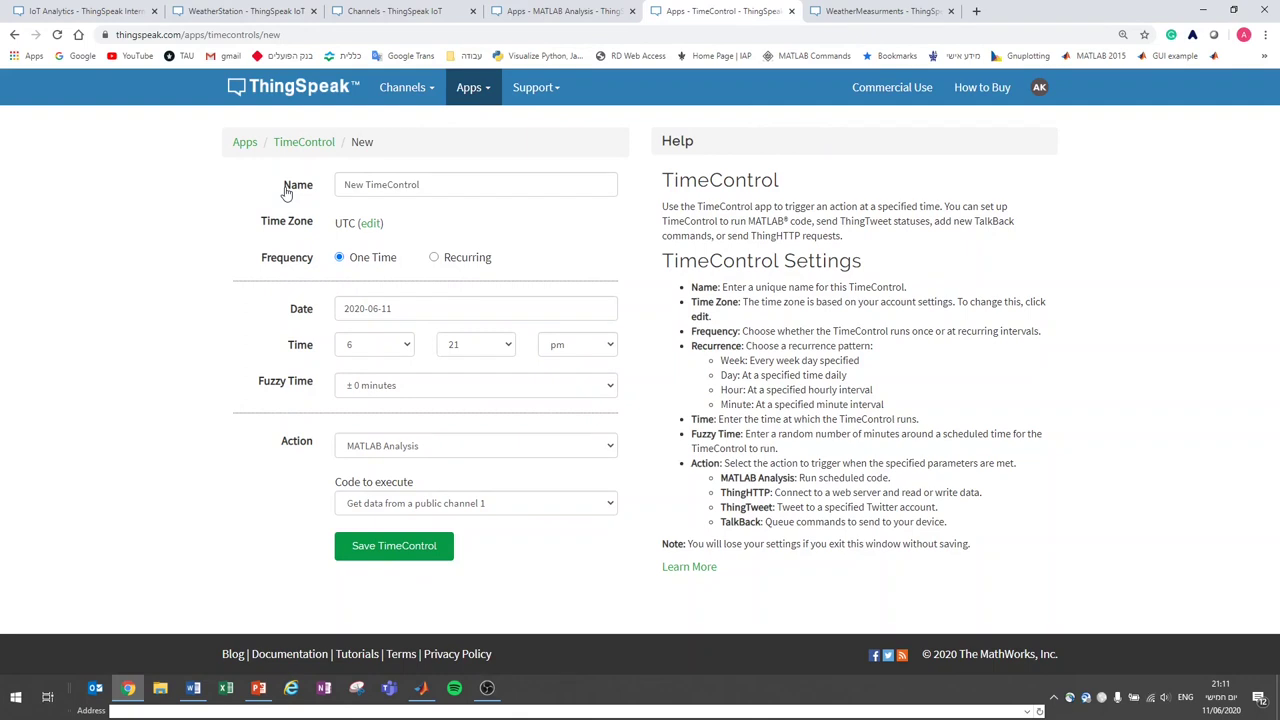
pyautogui.doubleClick(468, 181)
pyautogui.tripleClick(468, 181)
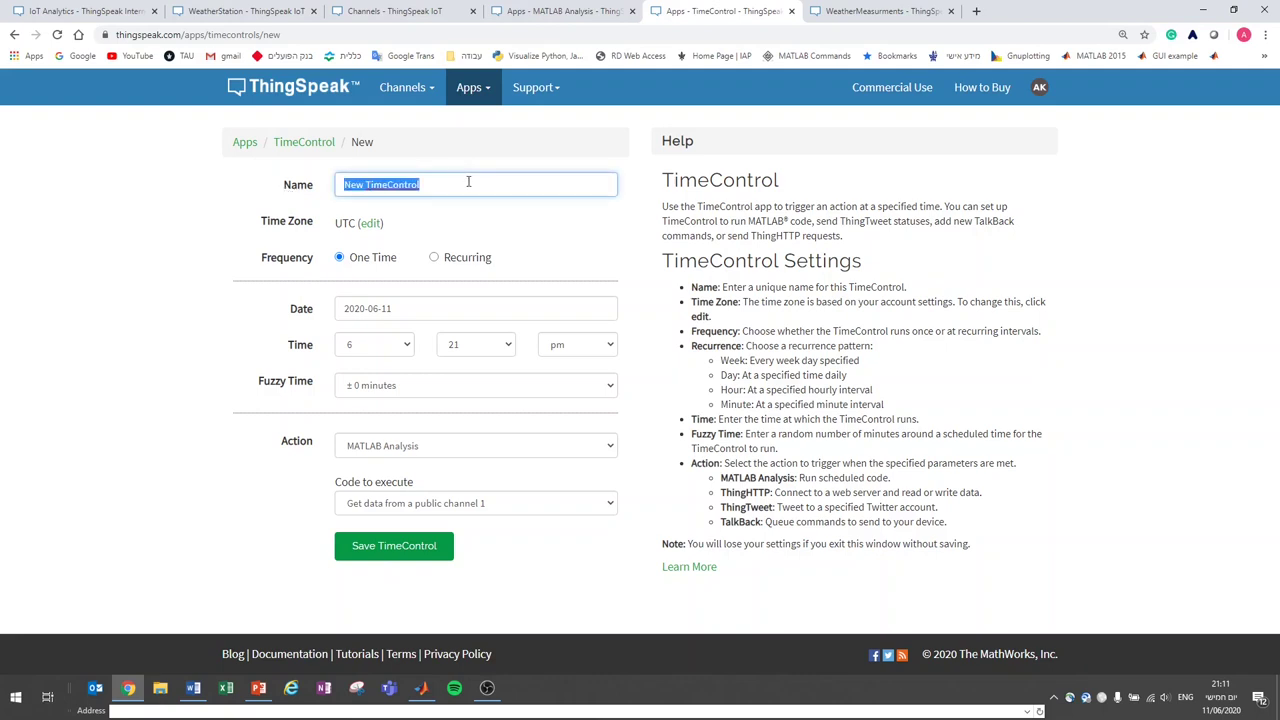
pyautogui.write('update data')
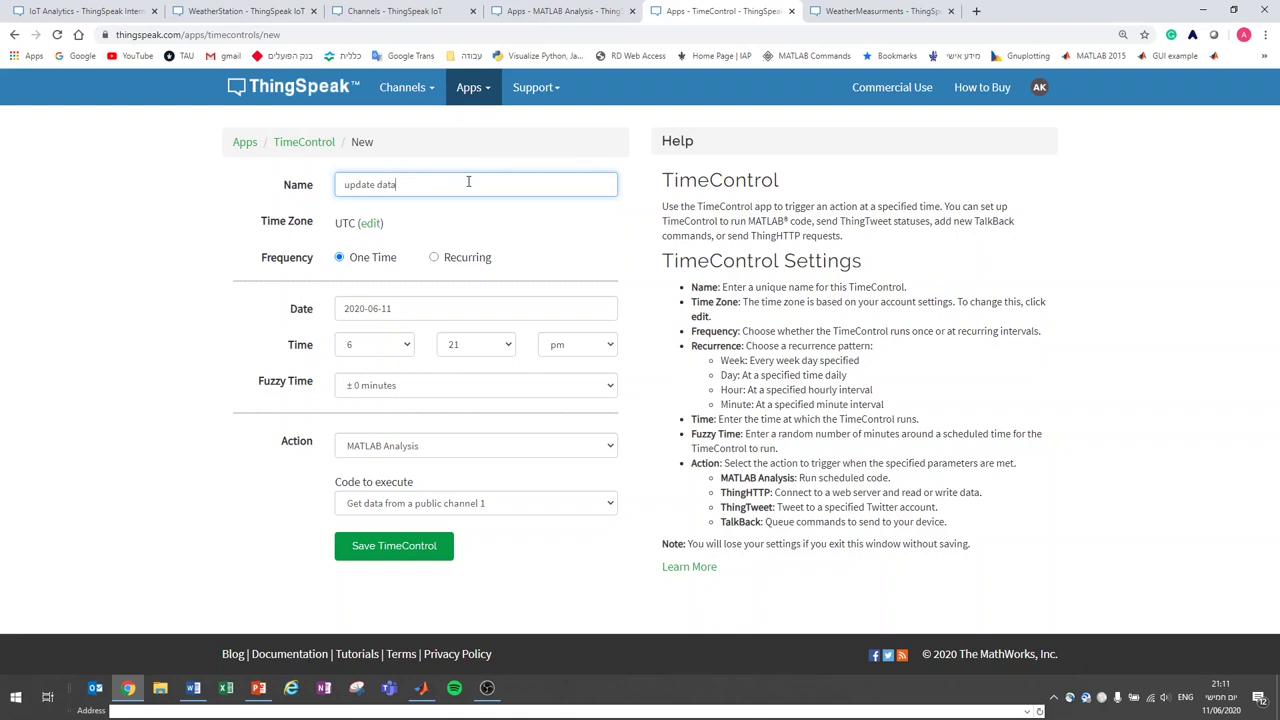
# Set the TimeControl to recur every 5 minutes
pyautogui.click(434, 258)
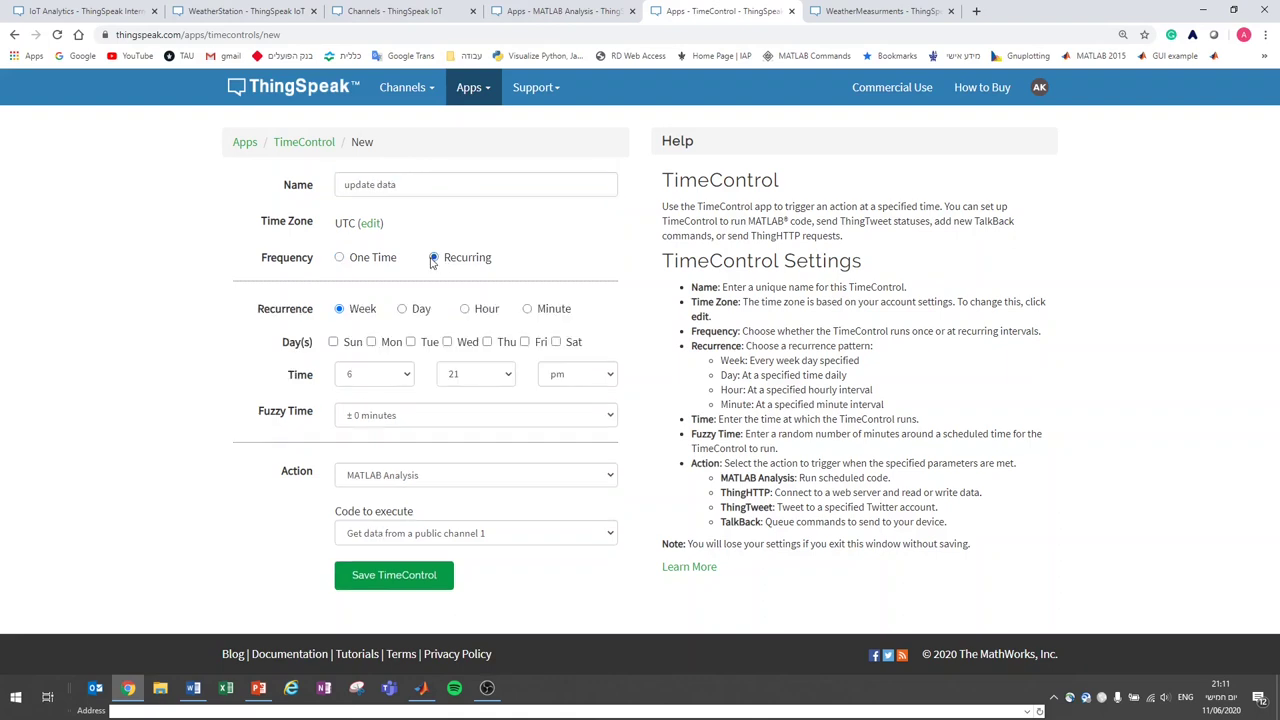
pyautogui.click(529, 310)
pyautogui.click(491, 346)
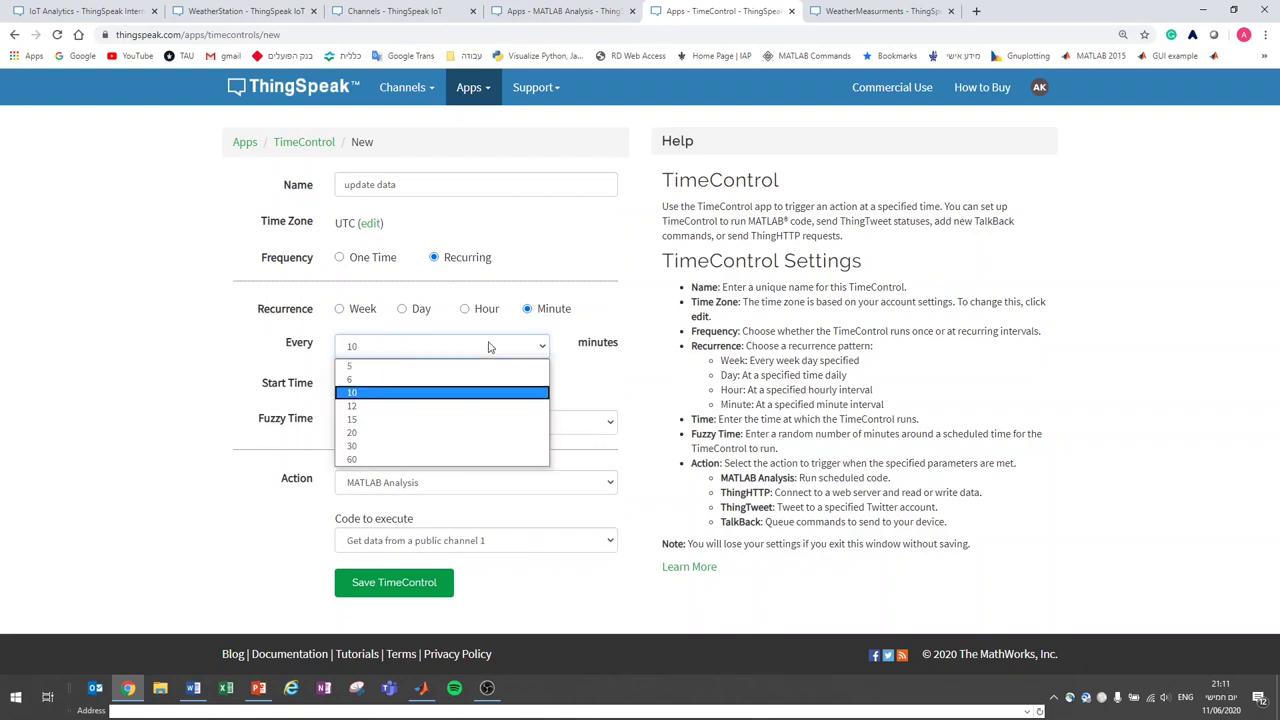
pyautogui.click(390, 367)
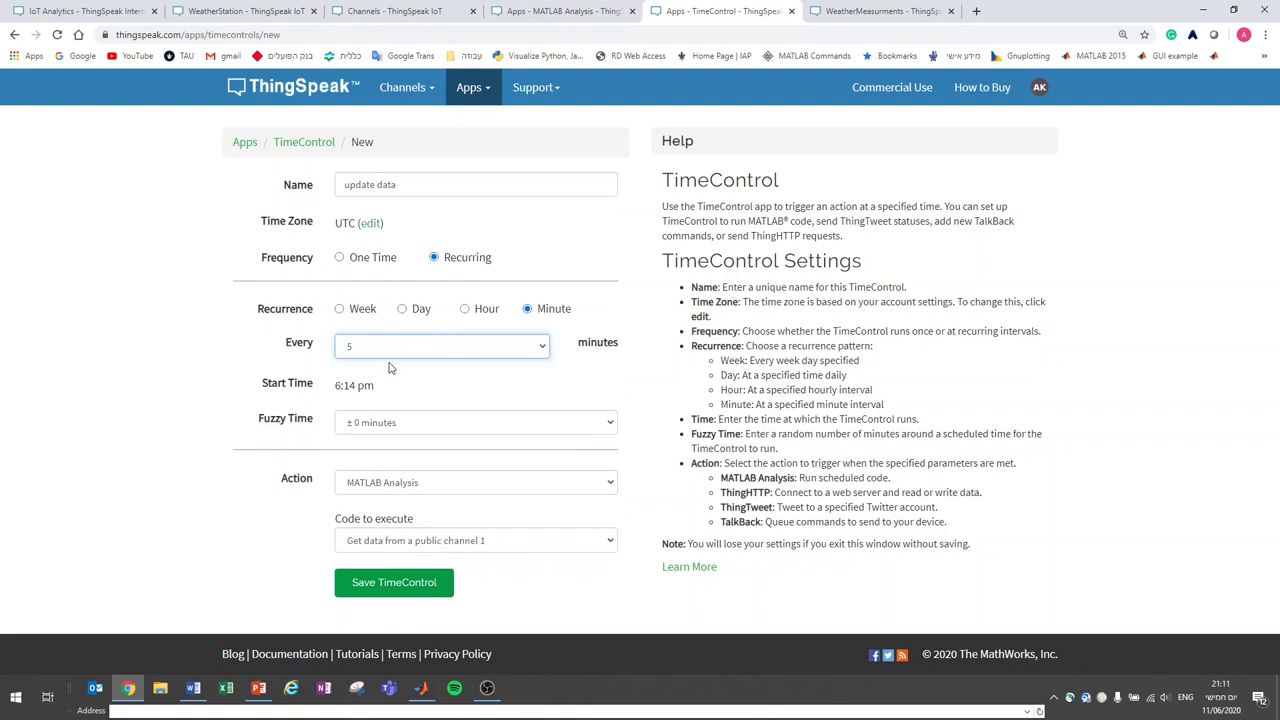
# Choose "Get data from a public channel 10" as the code to execute and save the TimeControl
pyautogui.click(395, 545)
pyautogui.click(401, 521)
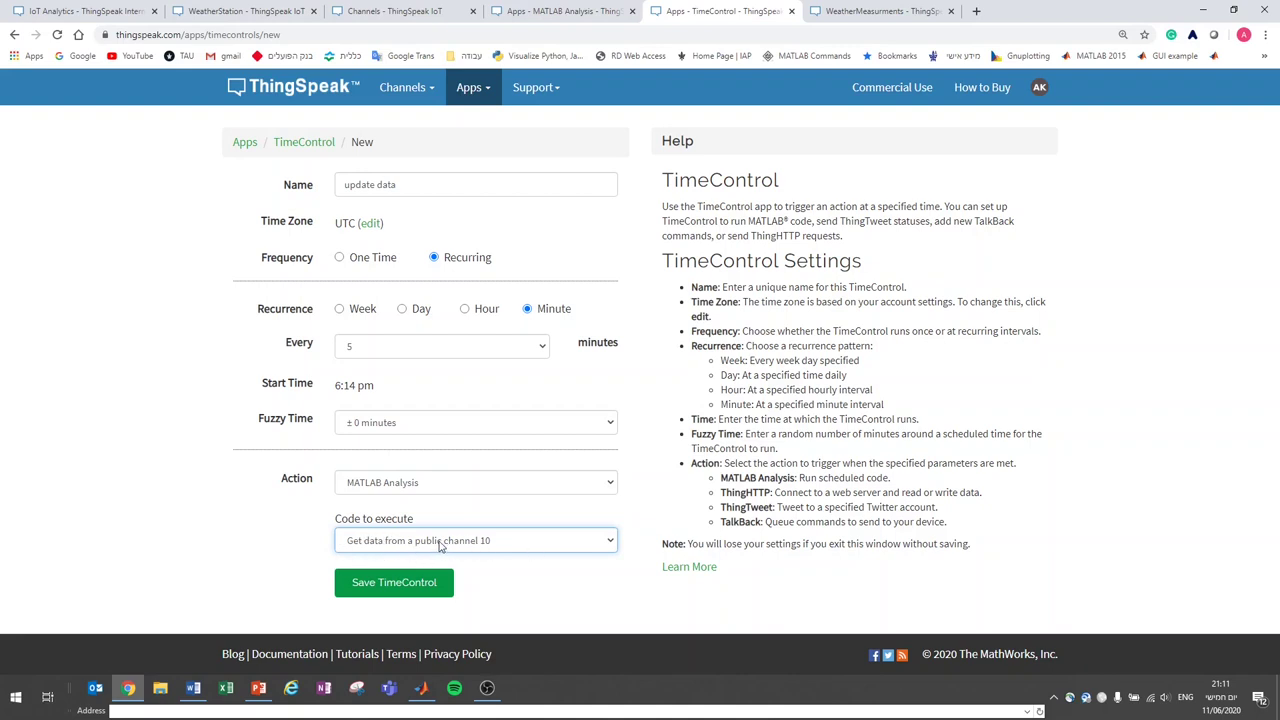
pyautogui.click(401, 587)
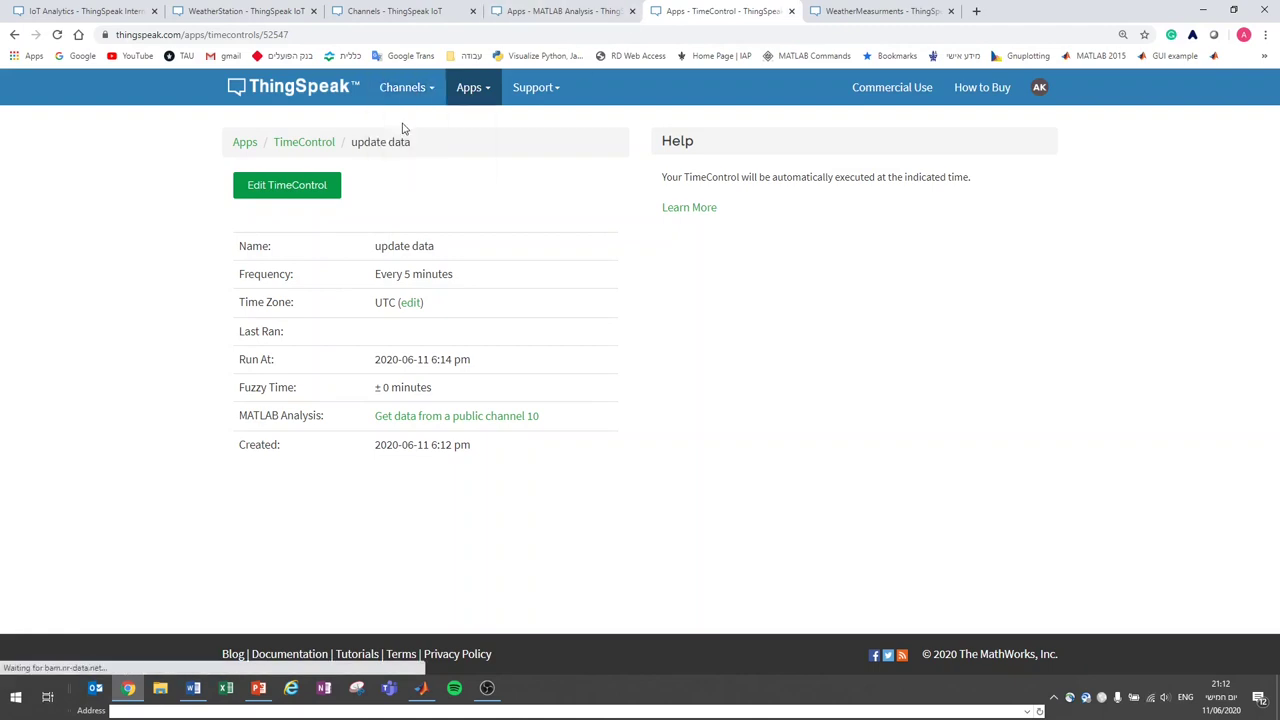
# Open the WeatherMeasurments_Demo channel's settings and review the completion percentage, field names, and metadata, location and video options
pyautogui.click(402, 87)
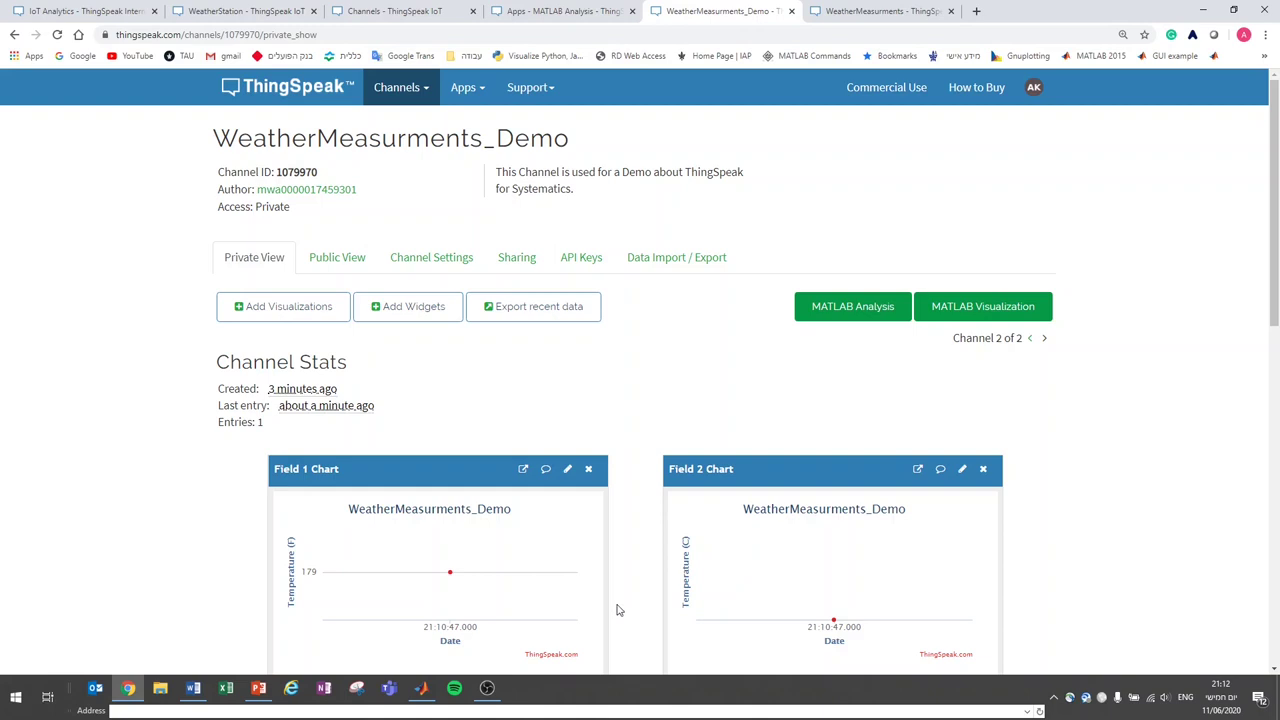
pyautogui.click(397, 261)
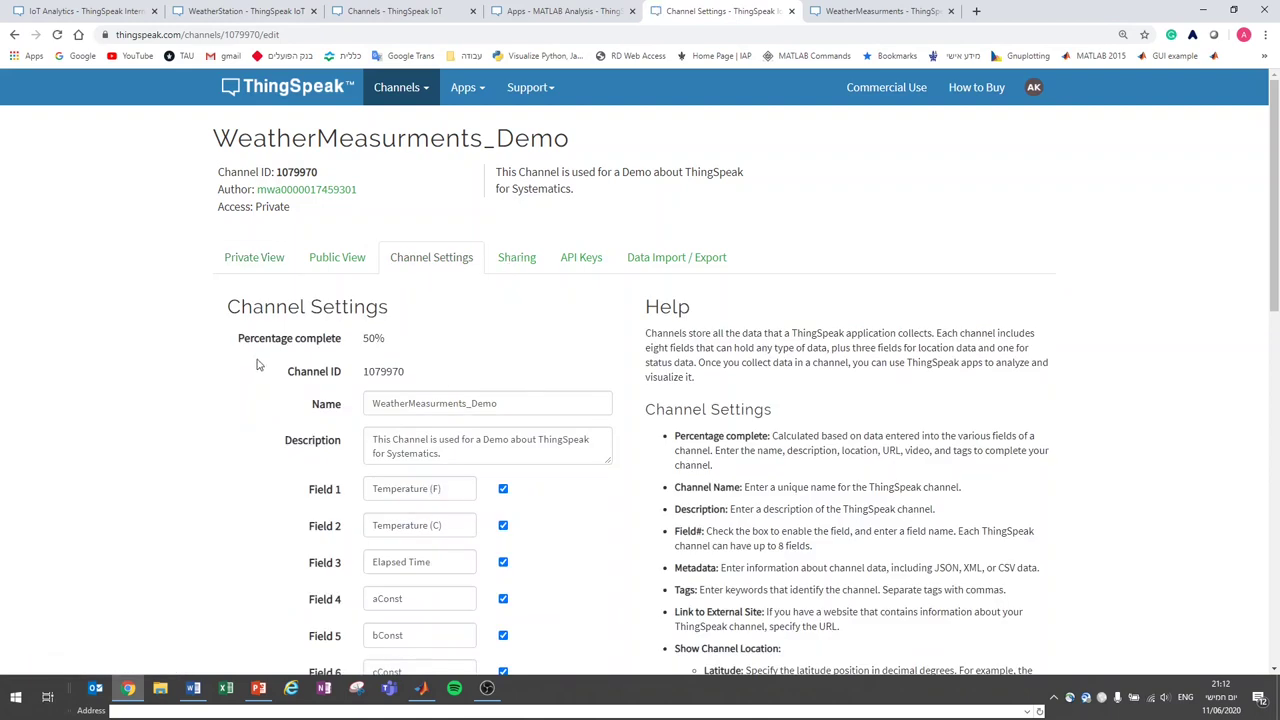
pyautogui.moveTo(239, 340); pyautogui.dragTo(403, 350)
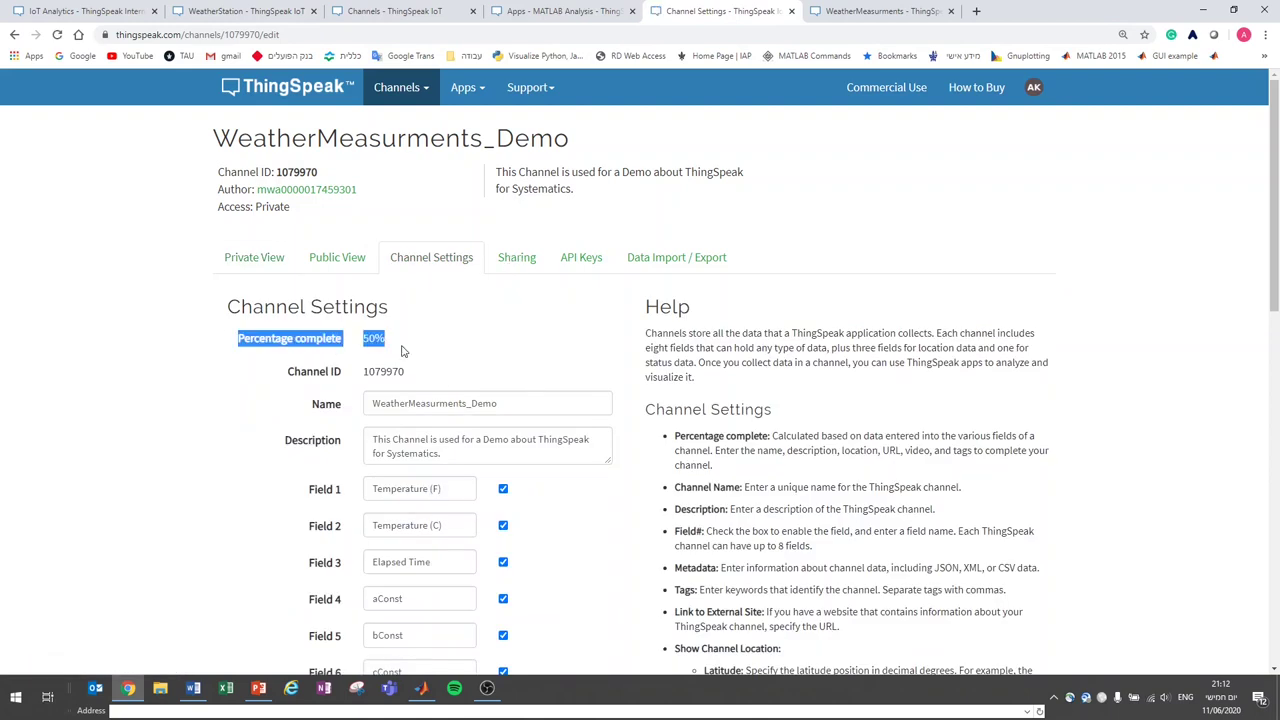
pyautogui.click(418, 346)
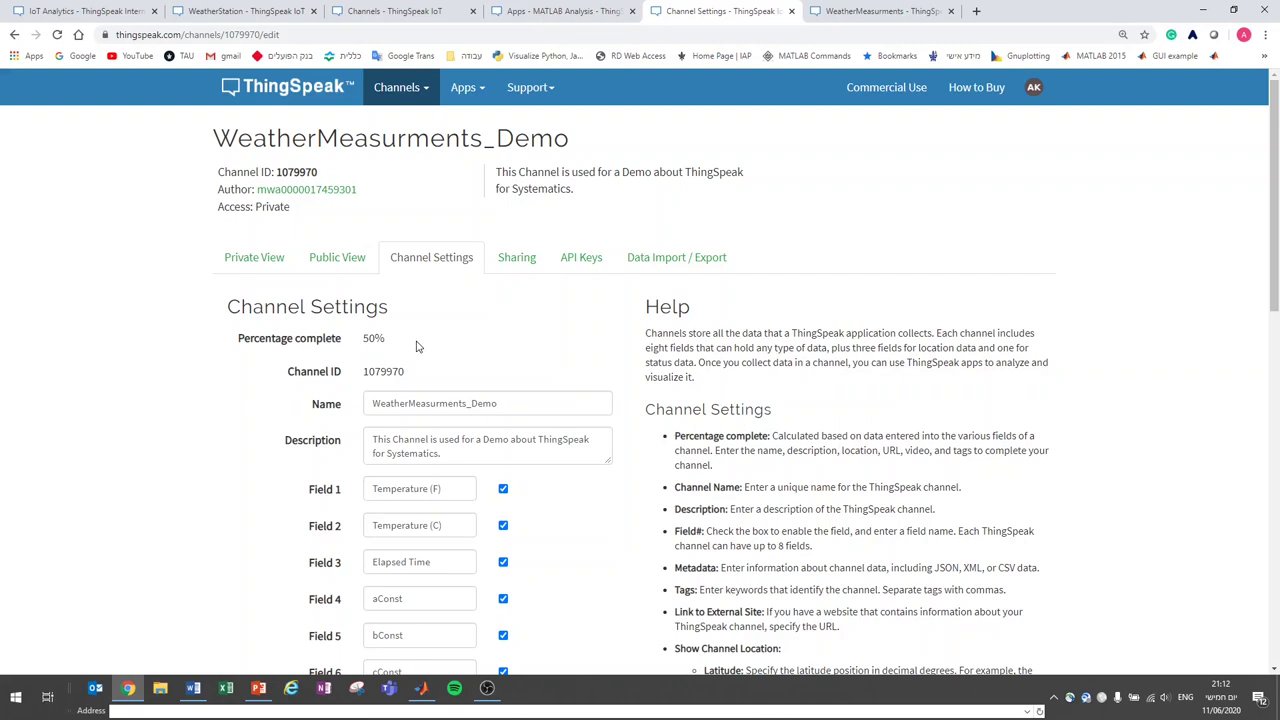
pyautogui.scroll(-2, 414, 350)
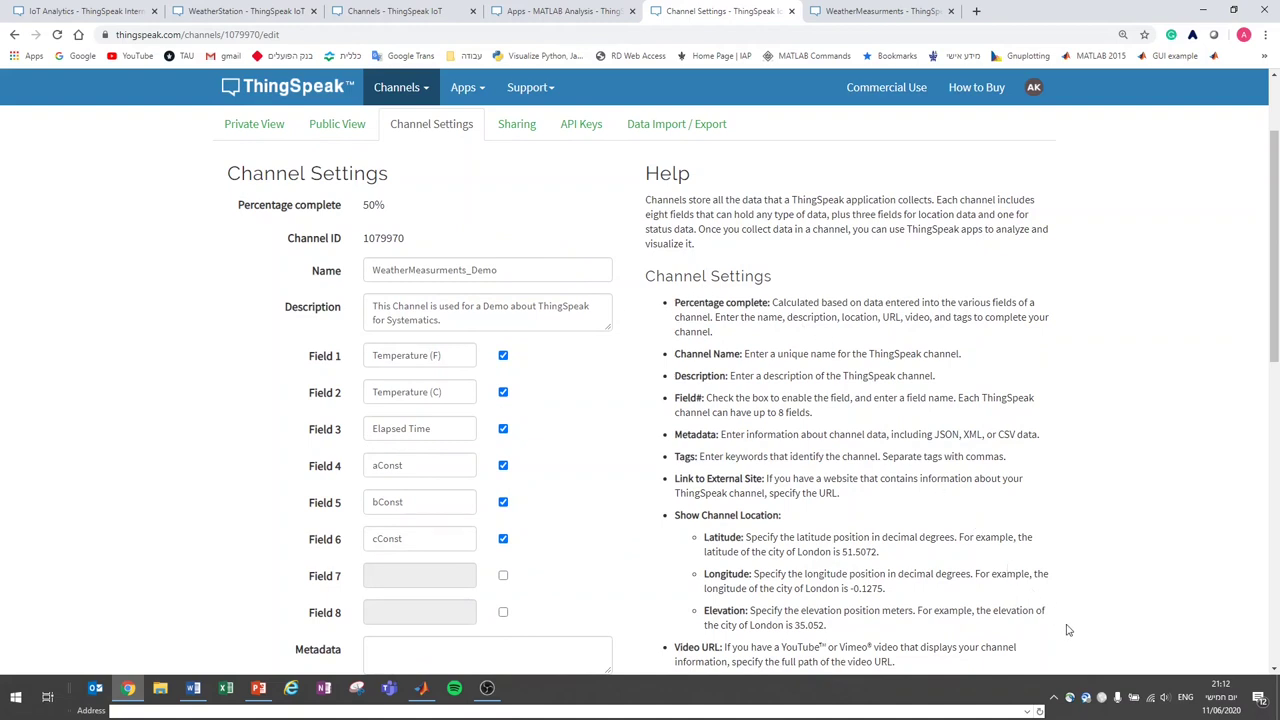
pyautogui.scroll(-3, 321, 478)
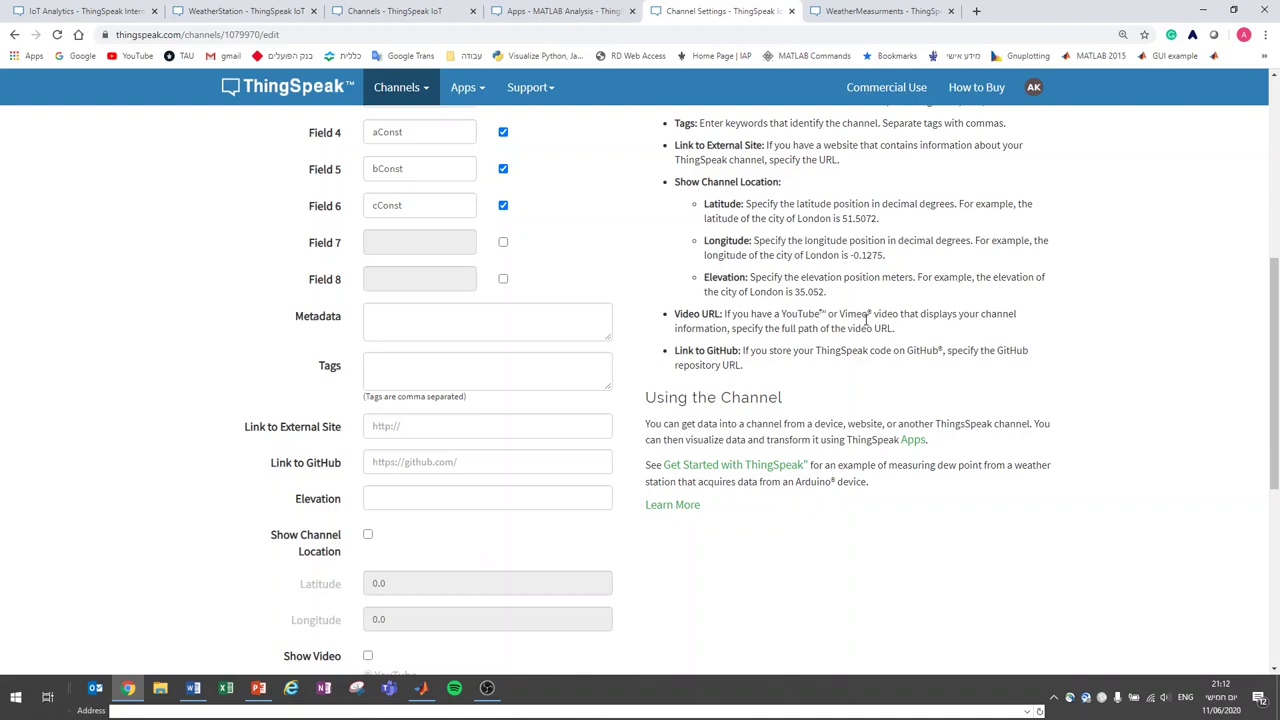
pyautogui.scroll(4, 866, 318)
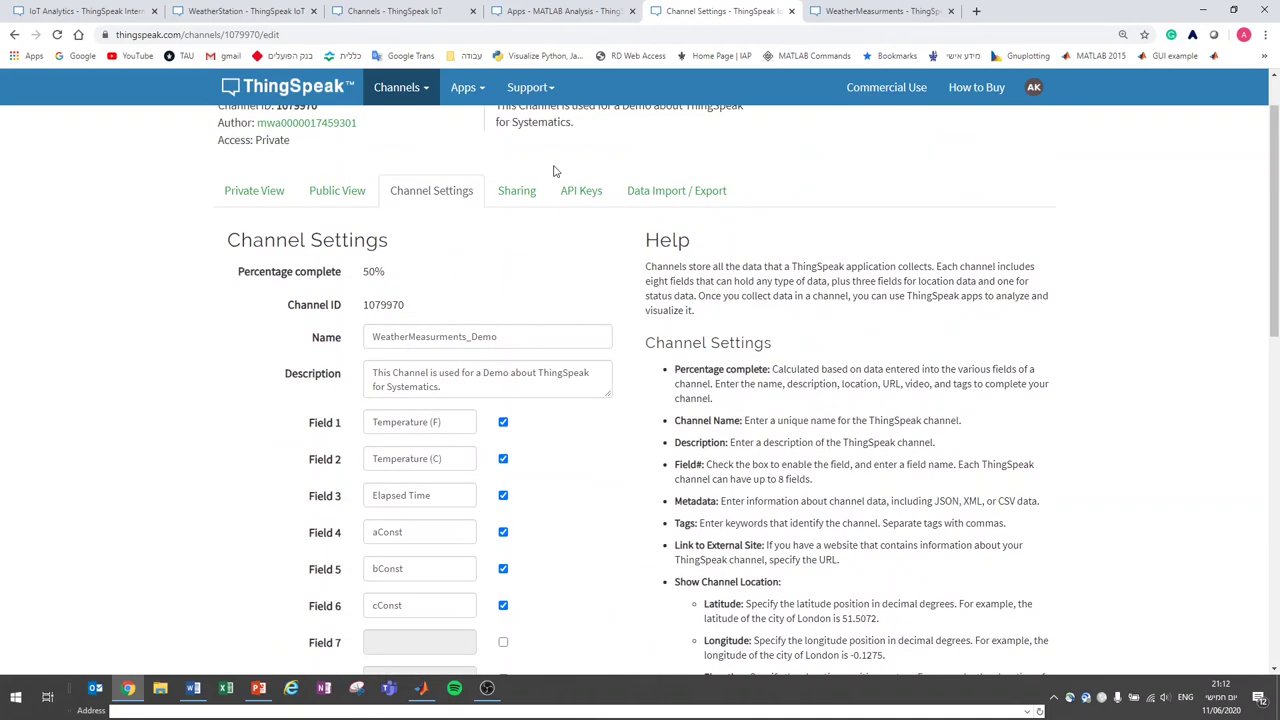
# Examine the channel's write and read API keys and sample API requests, and return to its private view
pyautogui.click(577, 192)
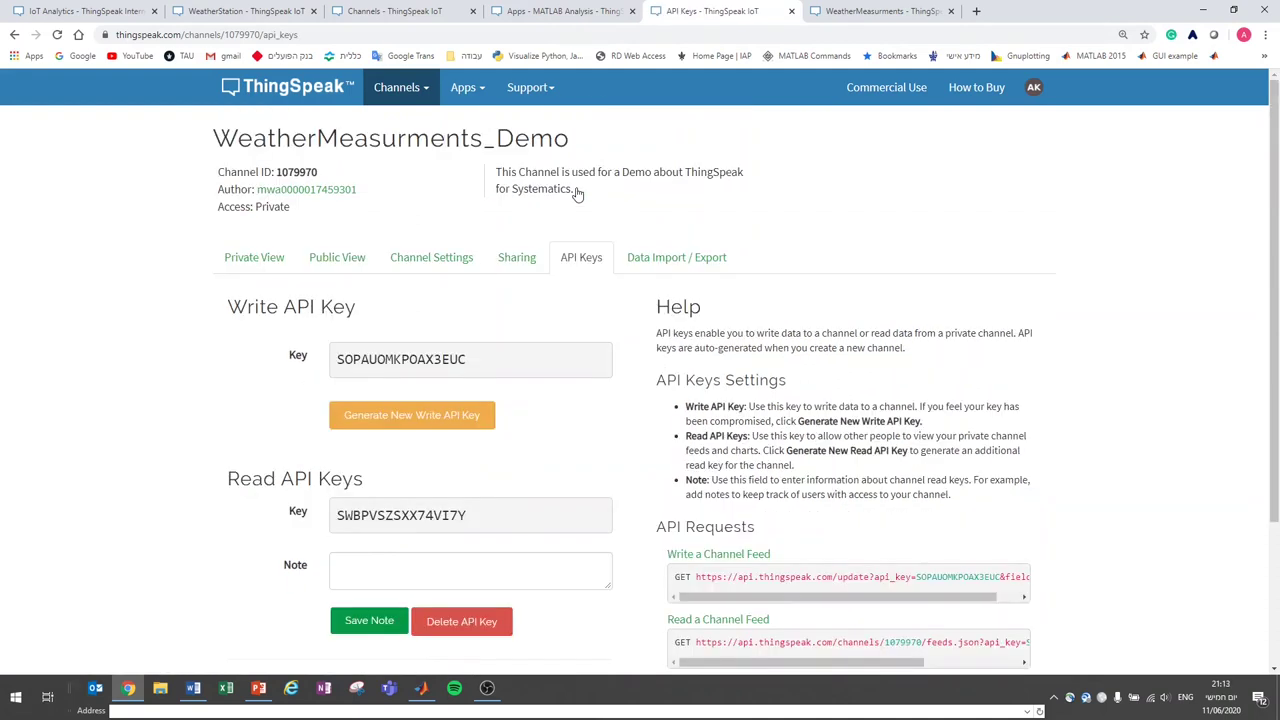
pyautogui.scroll(-2, 672, 400)
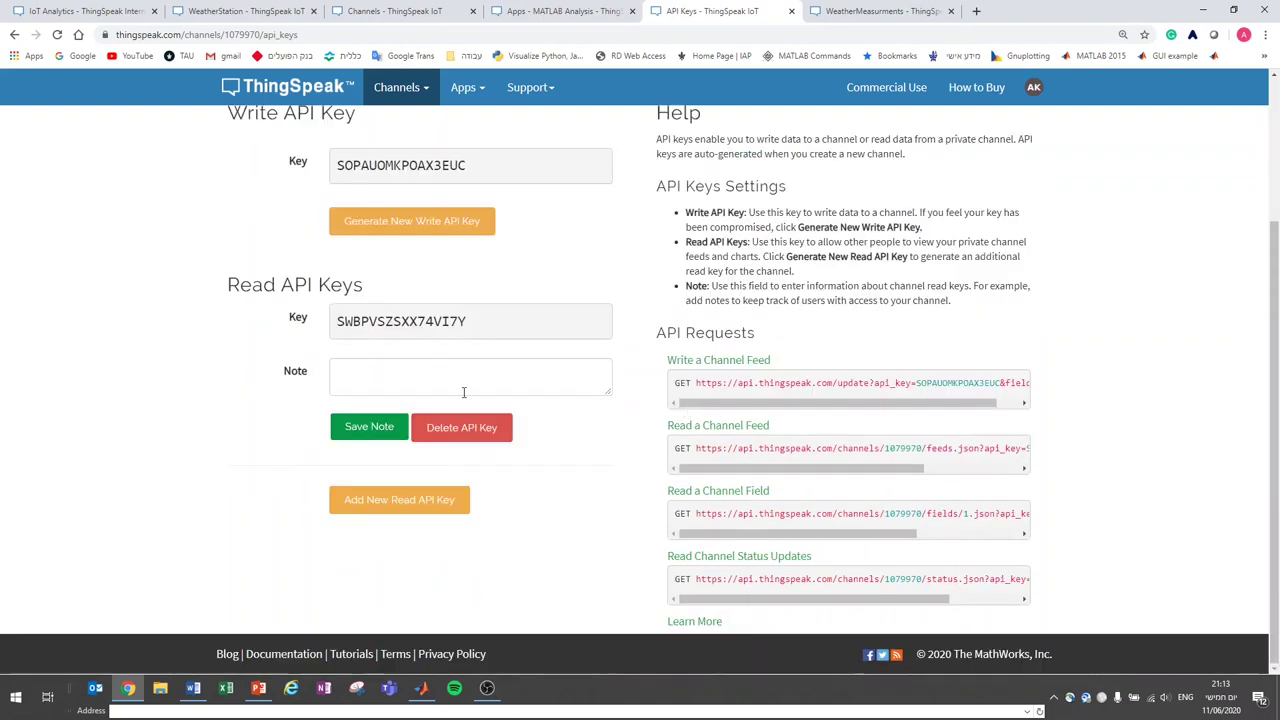
pyautogui.scroll(2, 428, 392)
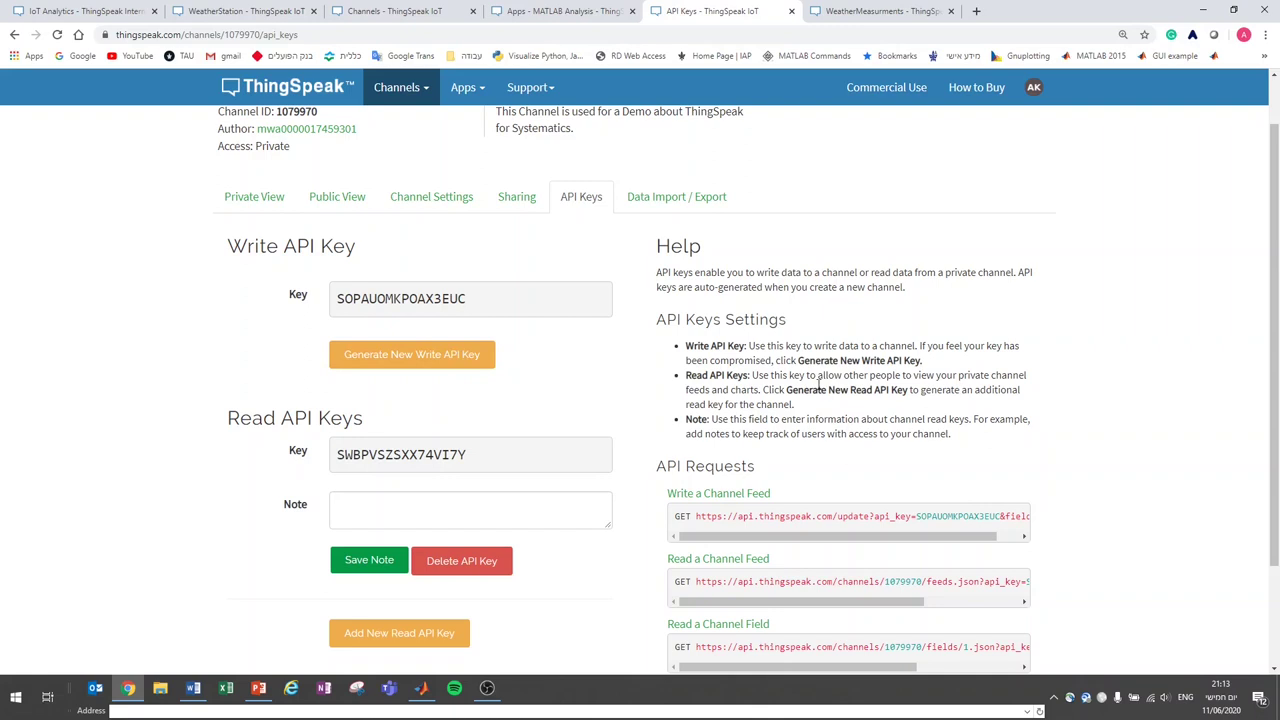
pyautogui.scroll(1, 770, 380)
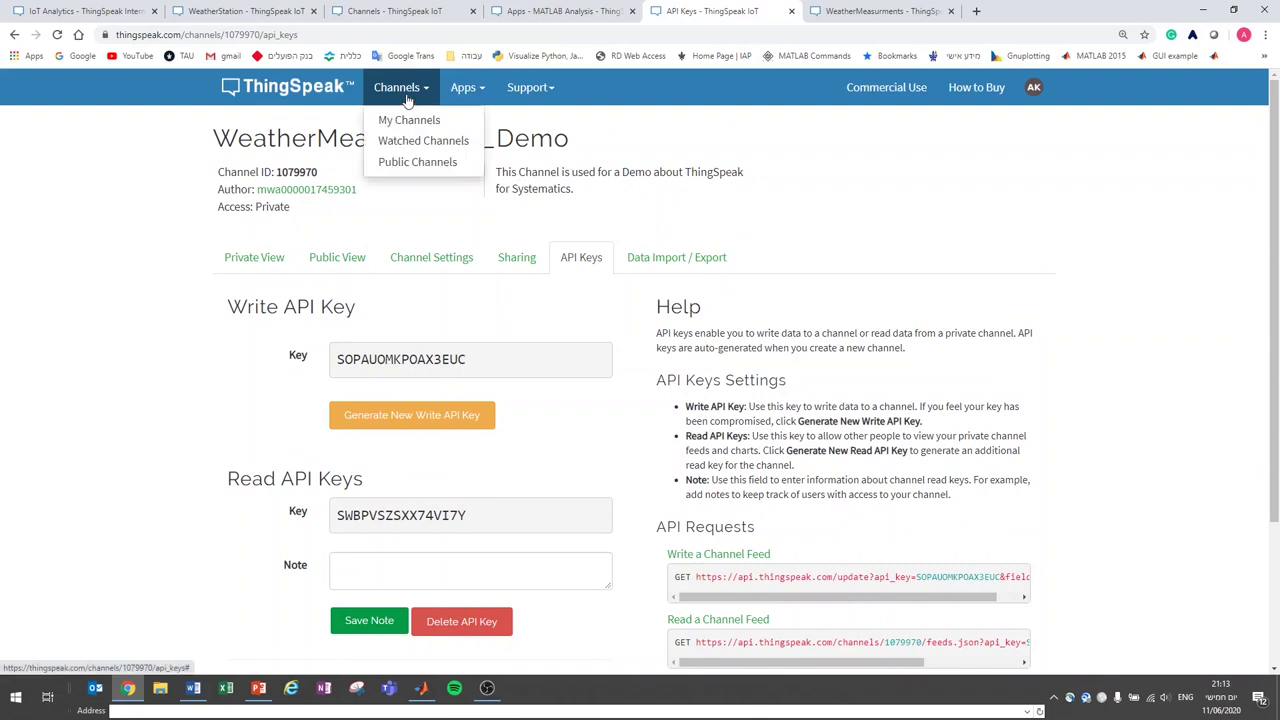
pyautogui.click(278, 265)
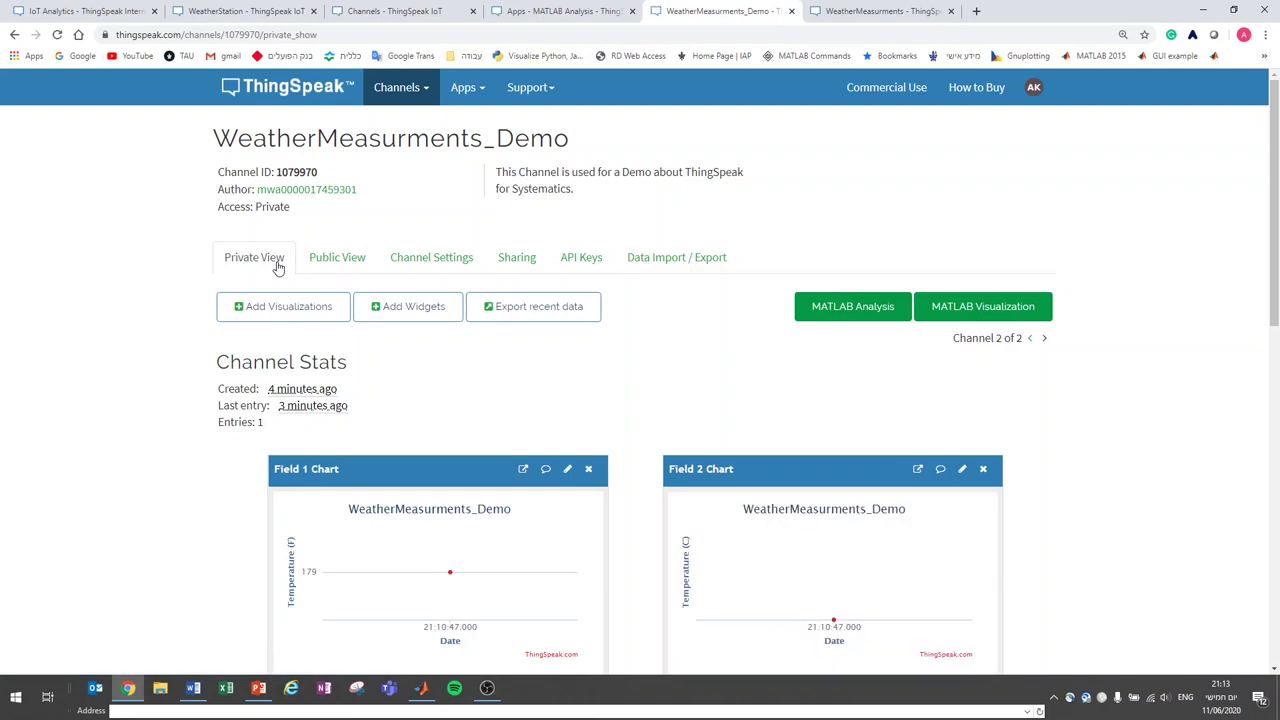
# Switch to MATLAB and read weather_analysis2.mlx from the introduction through to the section on retrieving weather data from ThingSpeak
pyautogui.hotkey('alt', 'Tab')
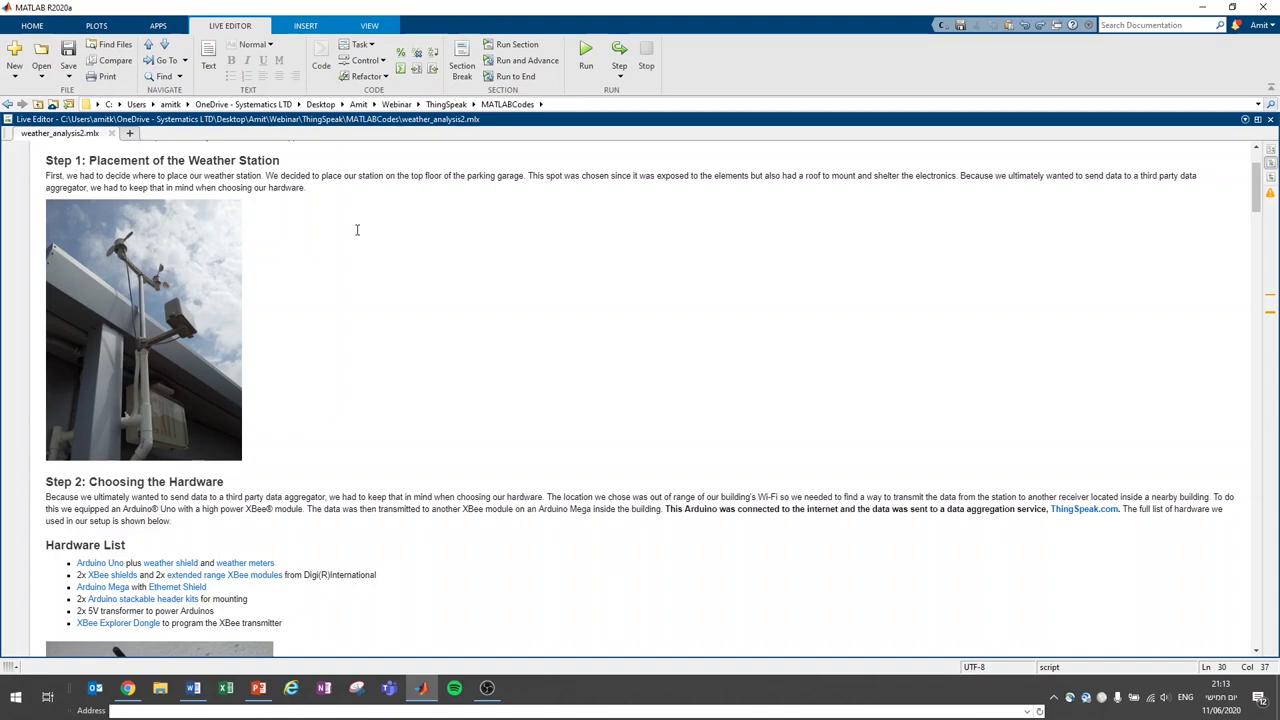
pyautogui.scroll(3, 356, 230)
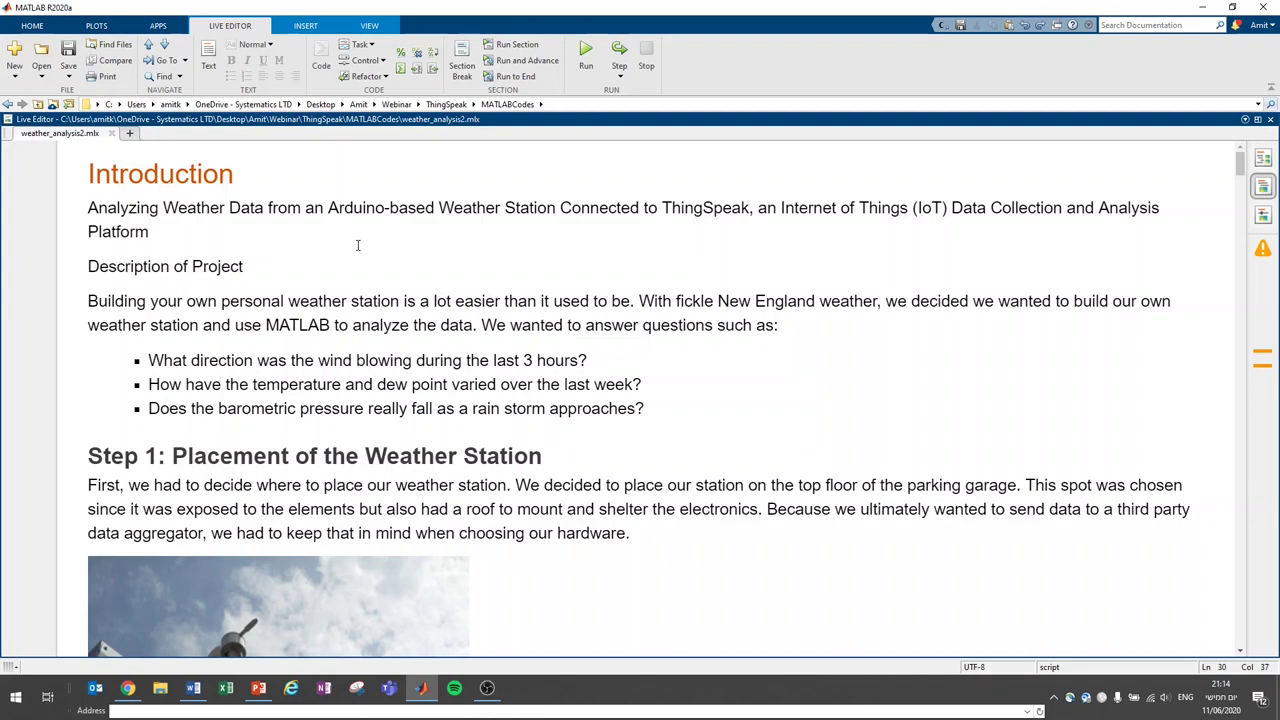
pyautogui.scroll(-3, 433, 315)
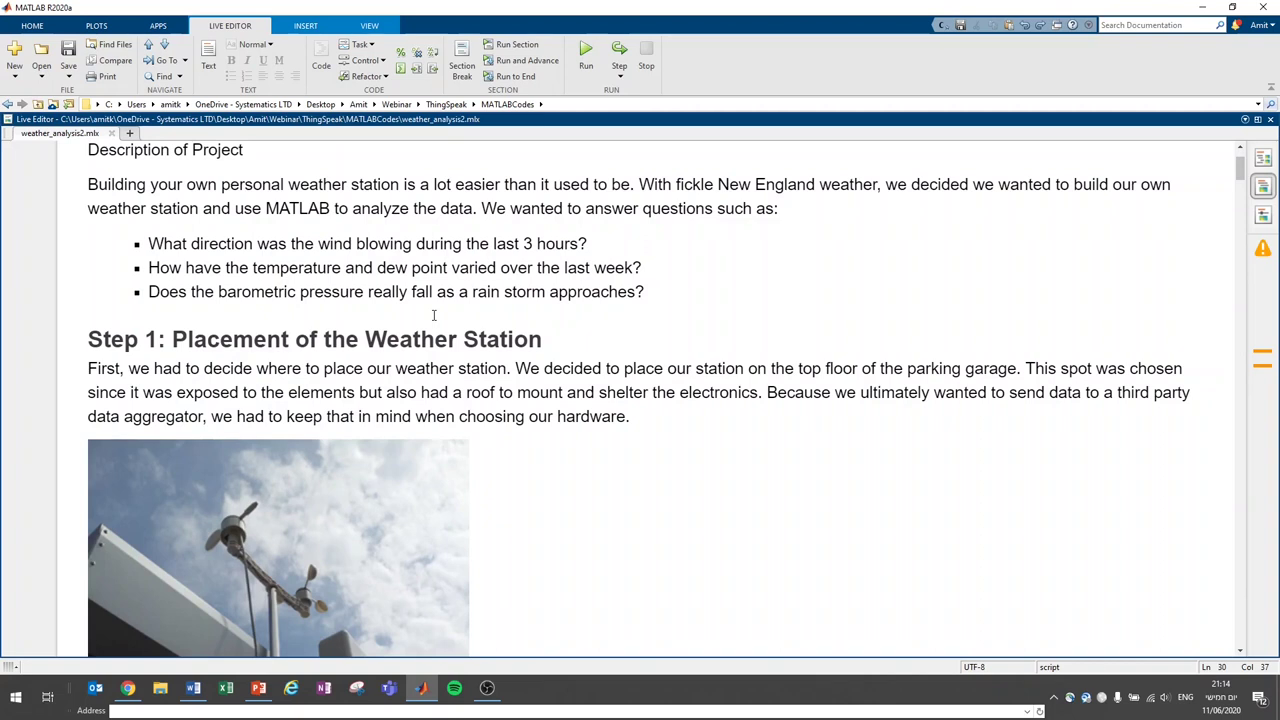
pyautogui.scroll(-15, 433, 315)
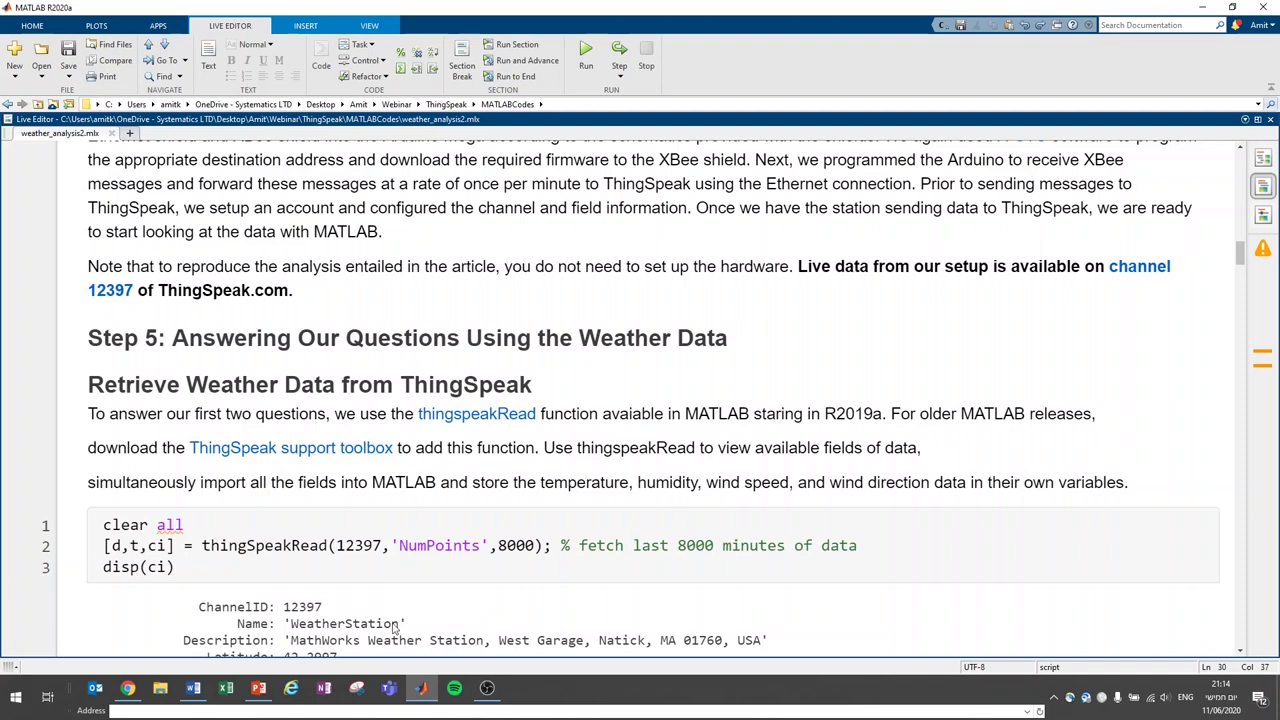
# Examine the thingSpeakRead call, its channel ID and NumPoints arguments, and the channel information output below the code
pyautogui.doubleClick(231, 545)
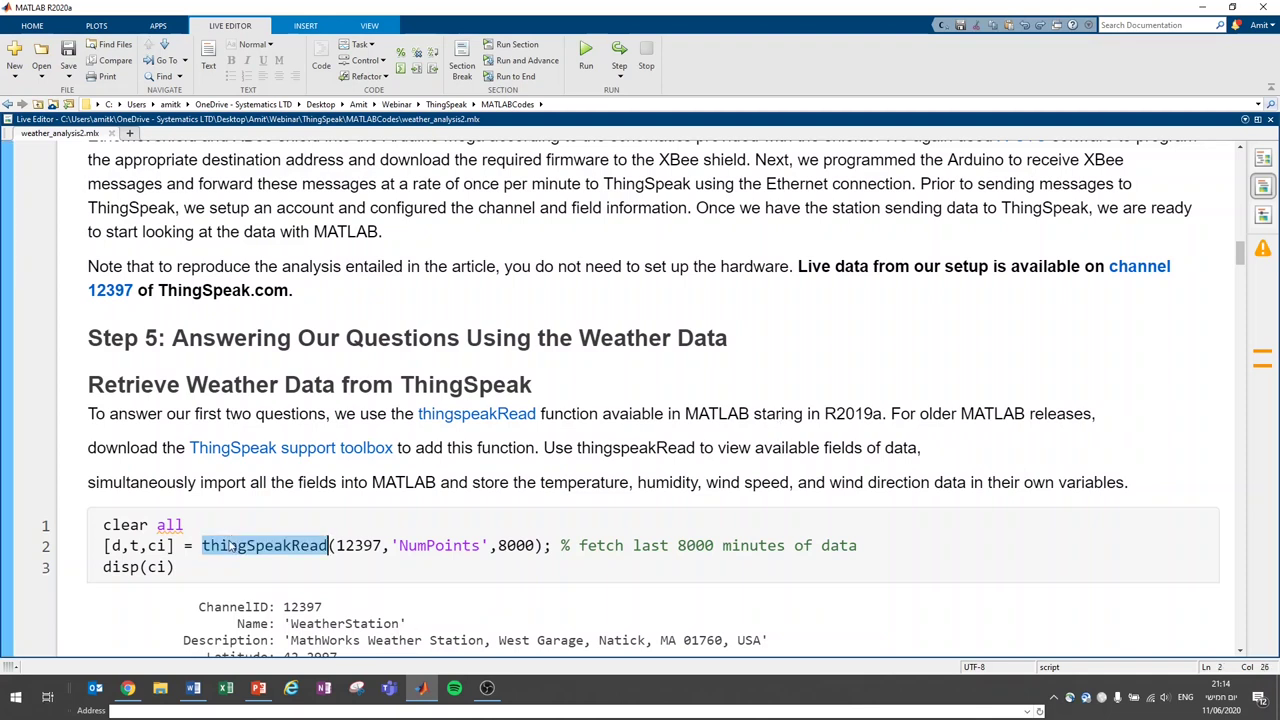
pyautogui.click(364, 547)
pyautogui.doubleClick(364, 547)
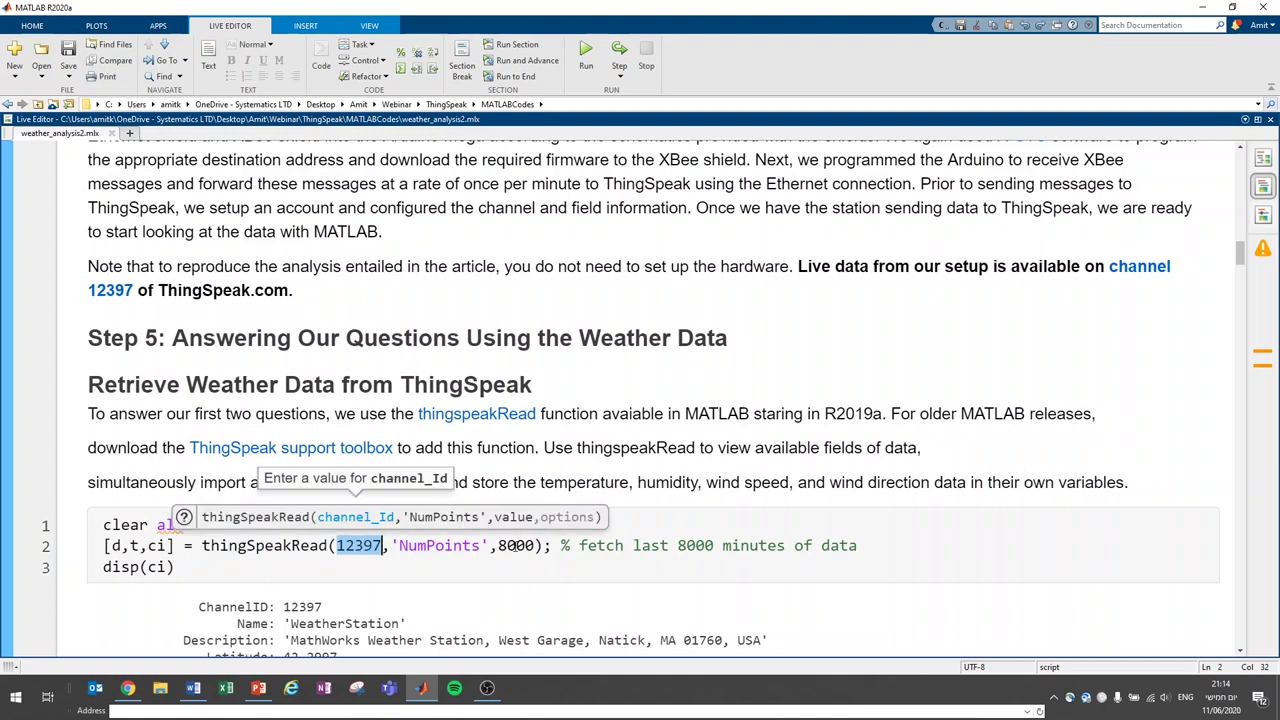
pyautogui.click(509, 546)
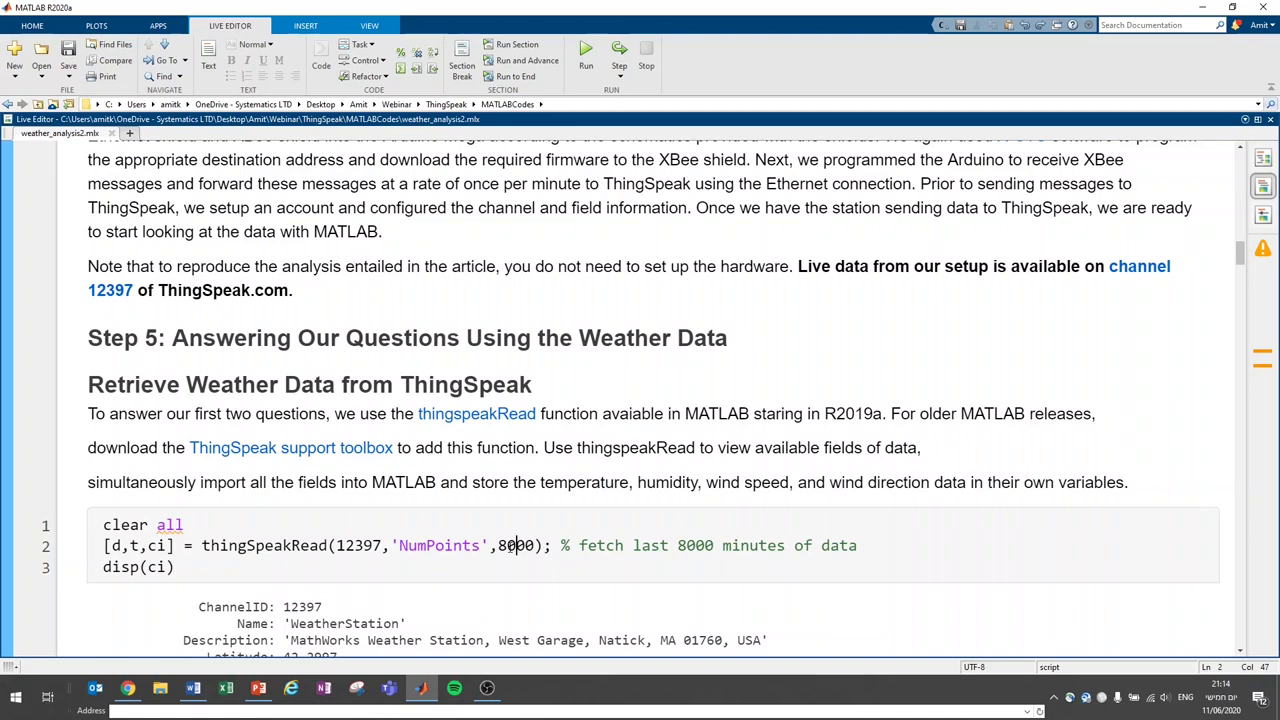
pyautogui.scroll(-3, 516, 545)
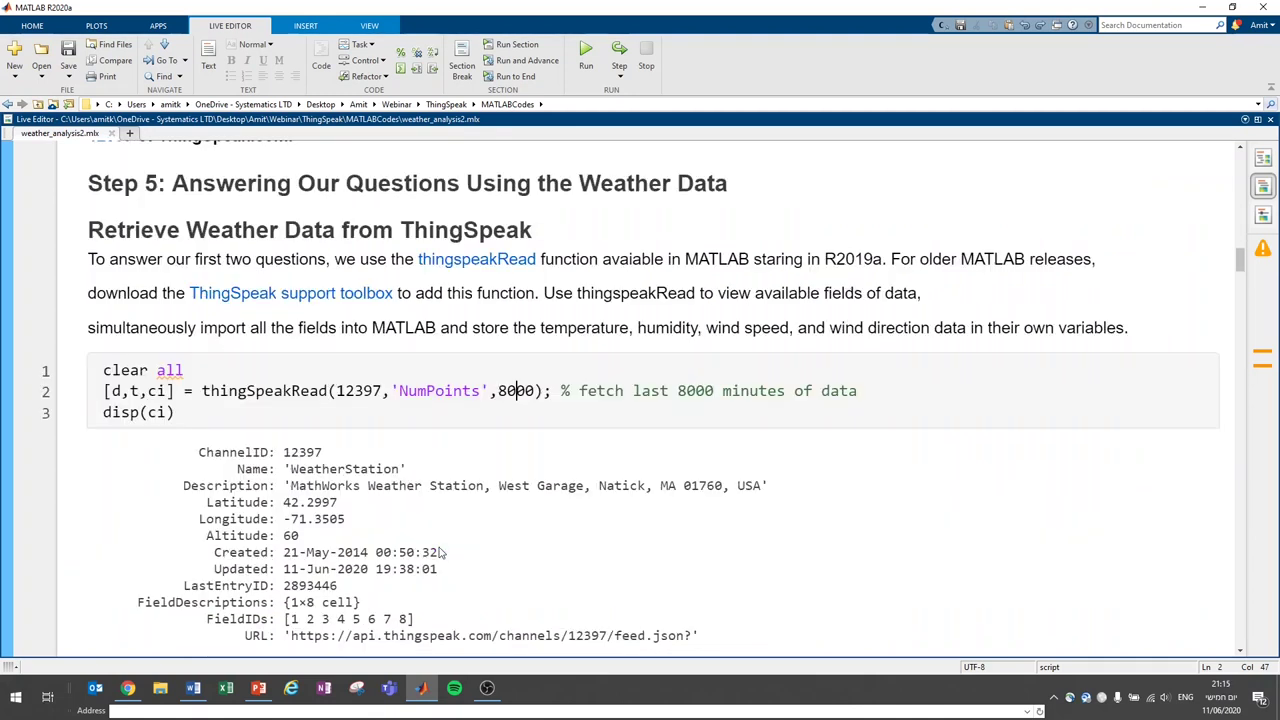
pyautogui.scroll(-2, 440, 552)
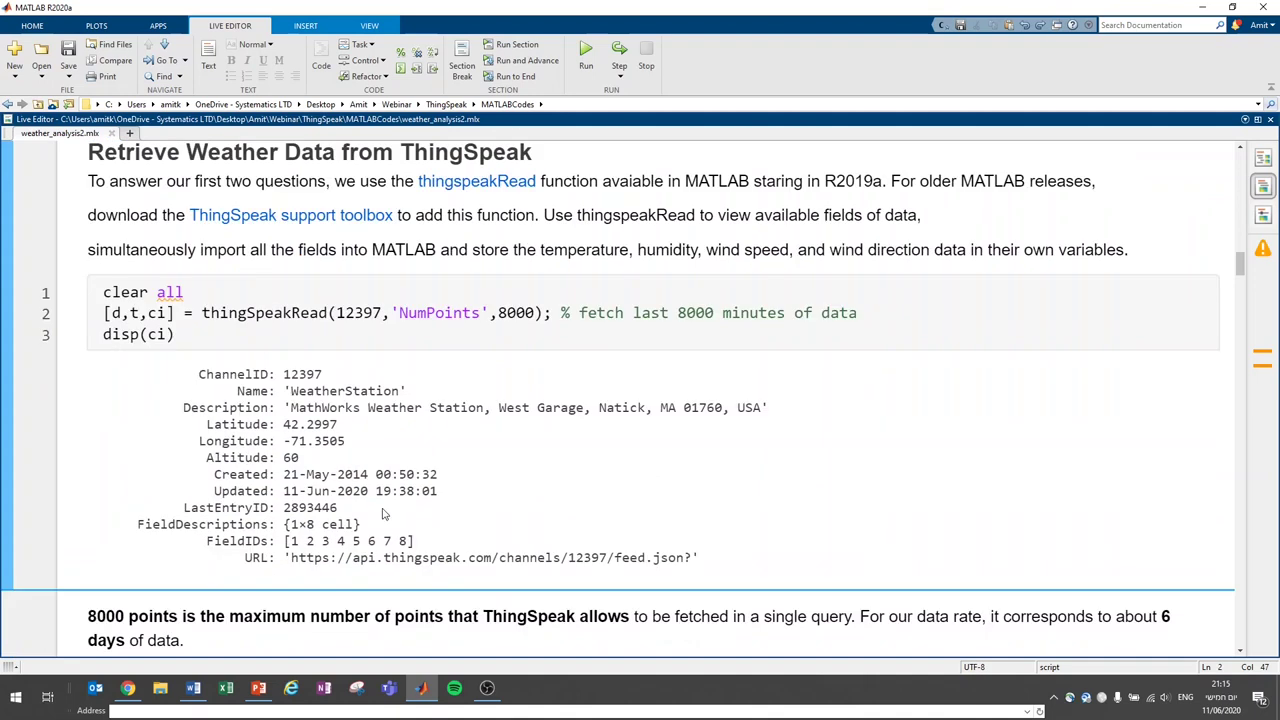